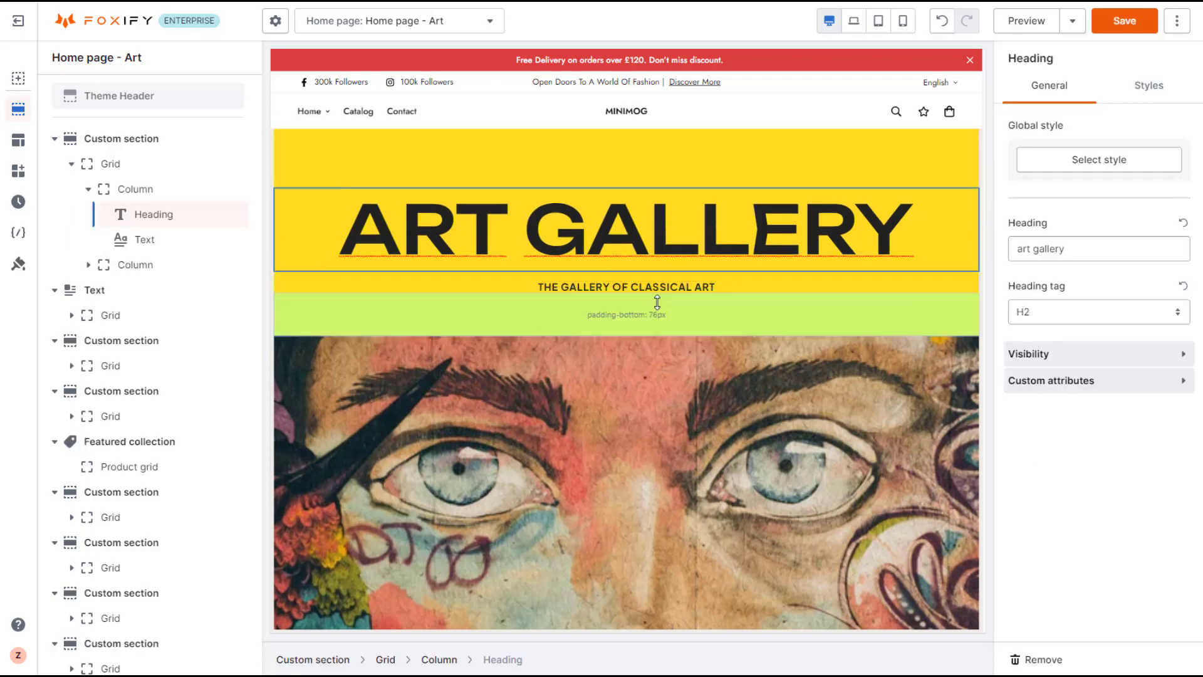
- Adjust the bottom padding beneath the hero's "THE GALLERY OF CLASSICAL ART" subtitle to about 76 px
left_click(658, 302)
scroll(779, 385, "down", 3)
left_click(683, 336)
scroll(684, 336, "down", 6)
- Adjust the spacing around the "WELCOME TO THE GALLERY" text and the artist heading below it
left_click(663, 144)
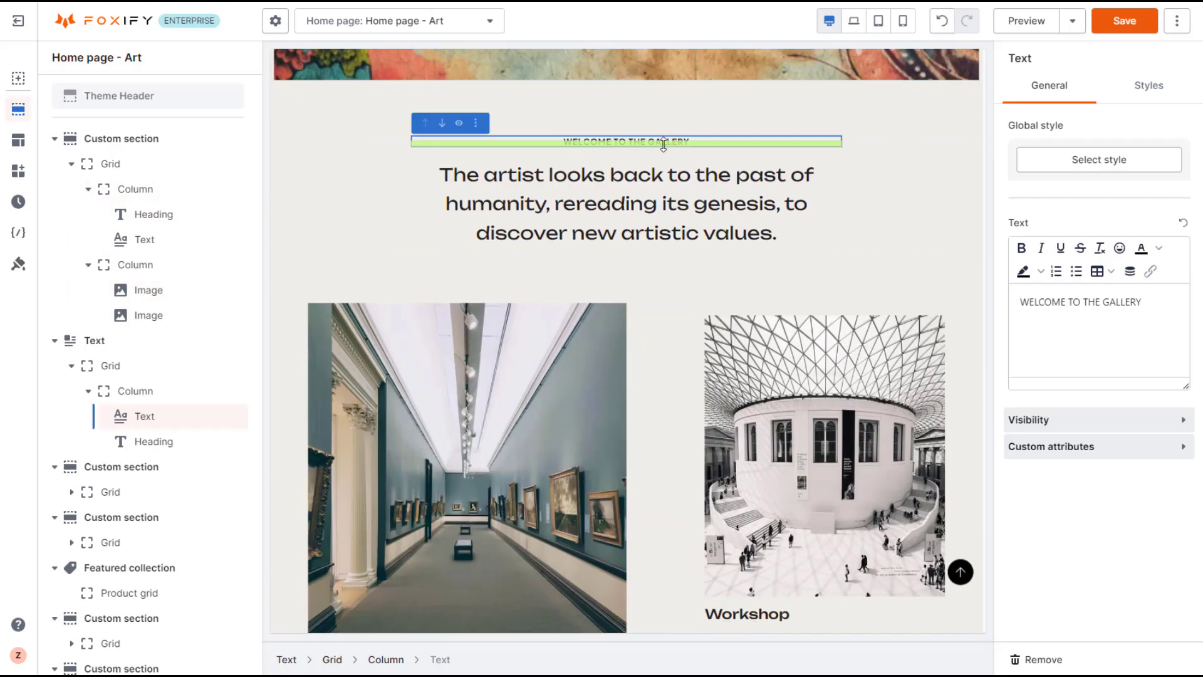
left_click(674, 211)
scroll(666, 165, "down", 1)
left_click(1148, 86)
scroll(1142, 254, "down", 4)
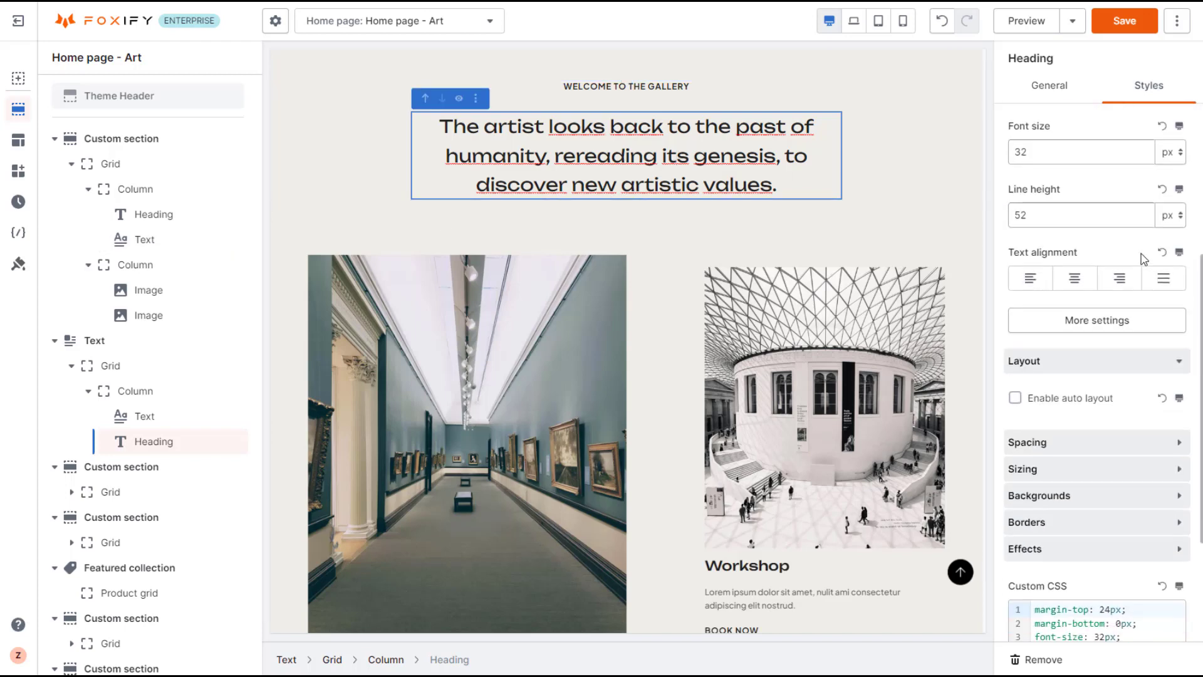
scroll(1144, 259, "down", 5)
left_click(755, 87)
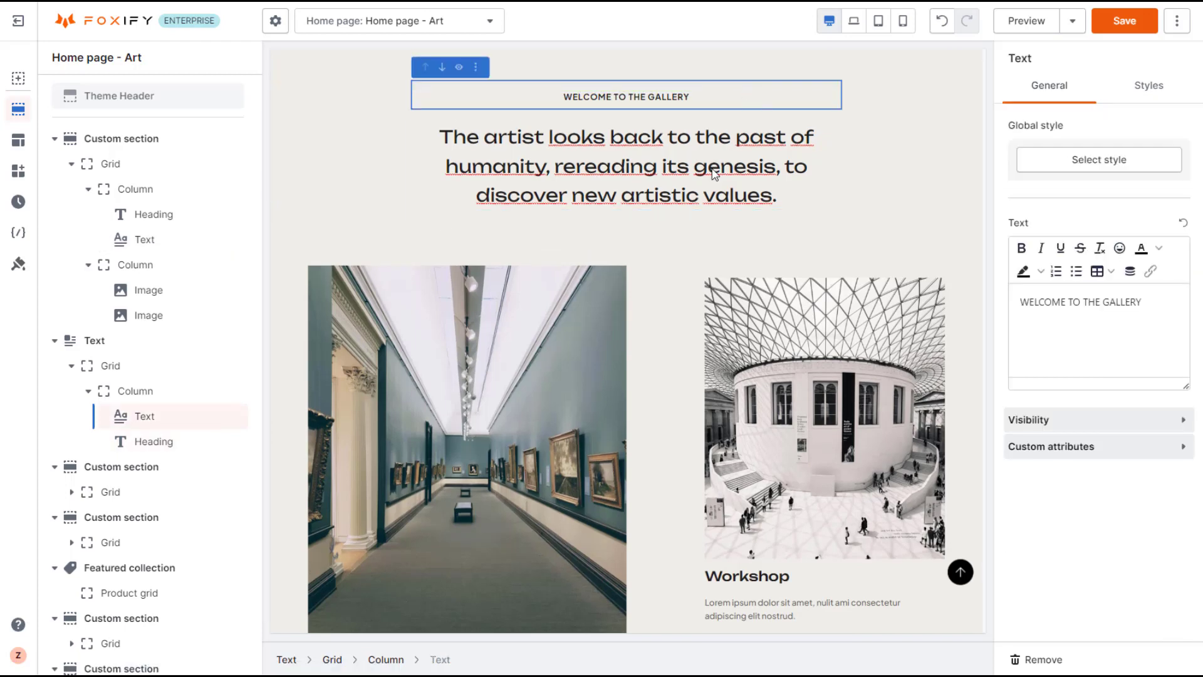
left_click(714, 174)
left_click(623, 114)
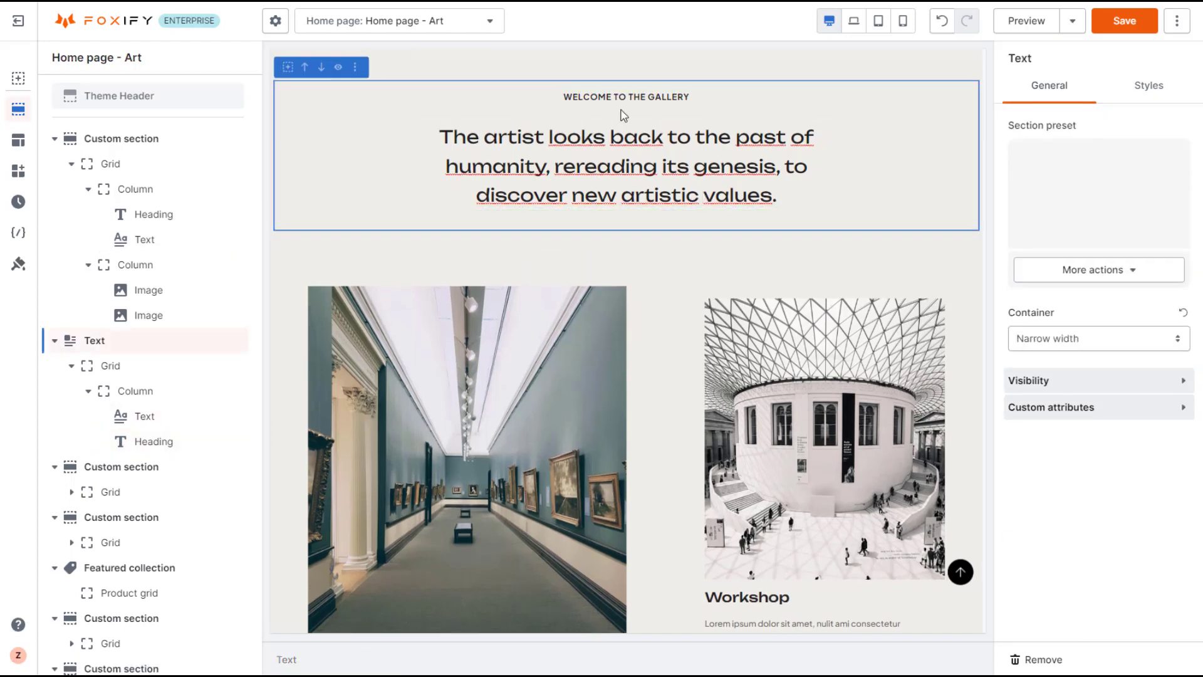
- Give the column holding the gallery welcome text a solid 1 px border in the global color Accent 1
left_click(144, 391)
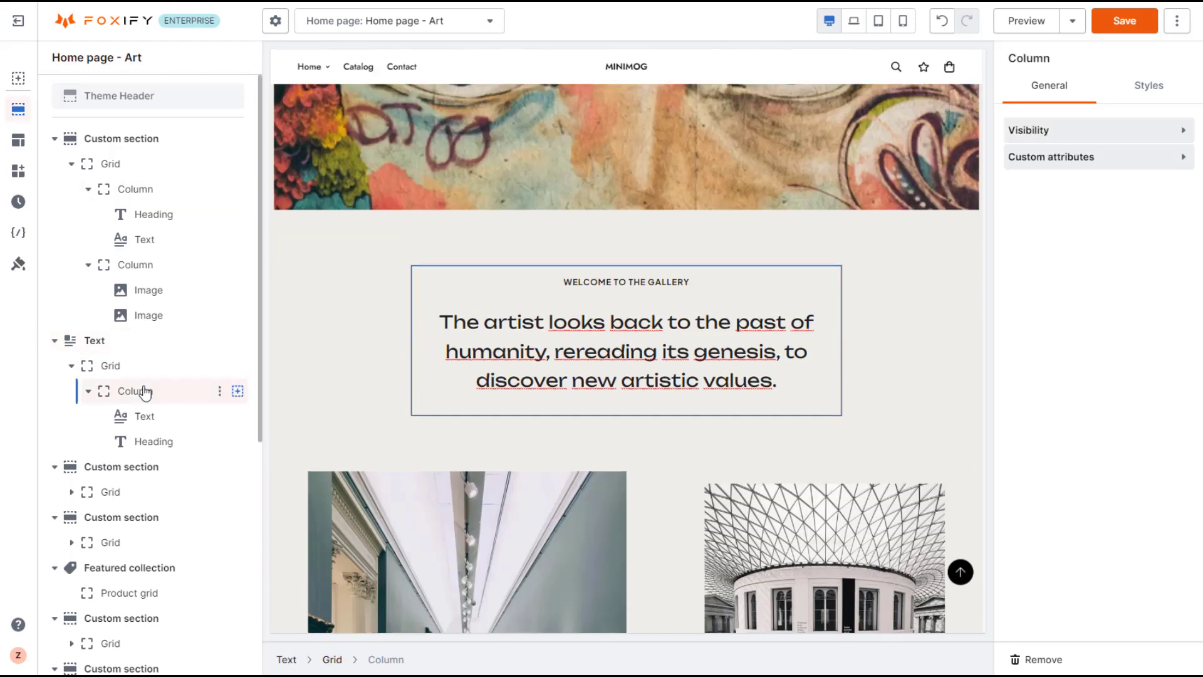
left_click(1149, 85)
scroll(1091, 473, "down", 8)
left_click(1039, 531)
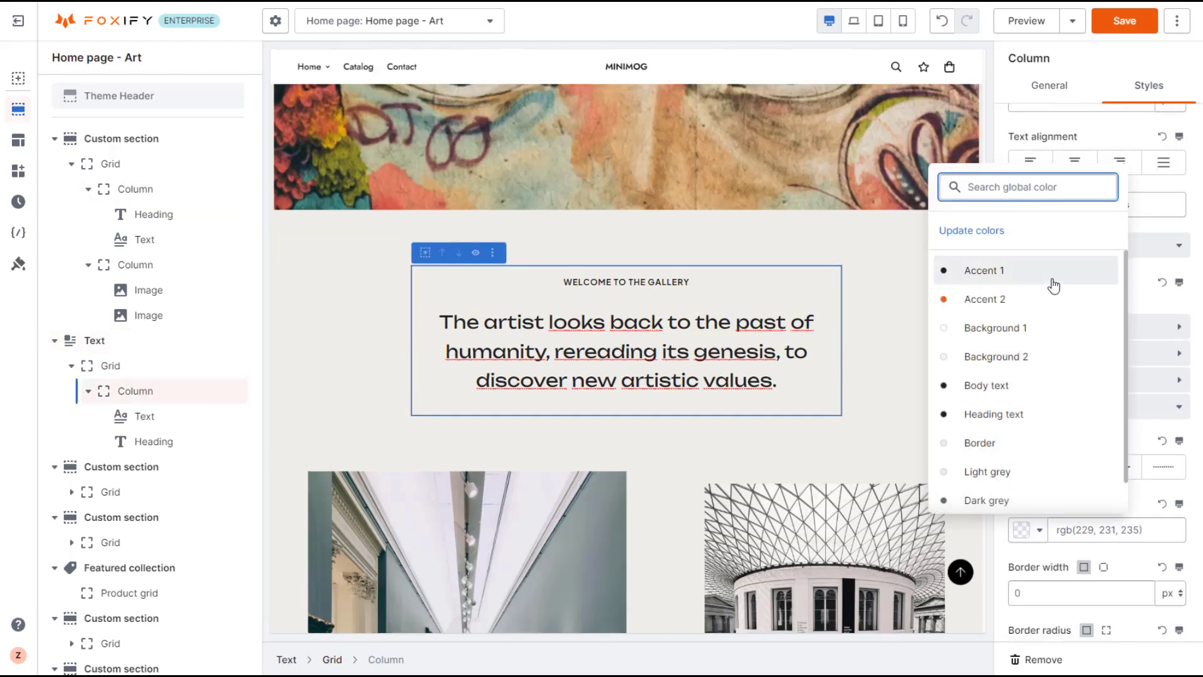
left_click(1054, 285)
left_click(1059, 313)
type("1")
- Set the welcome text column's border radius to 5 px
left_click(1111, 374)
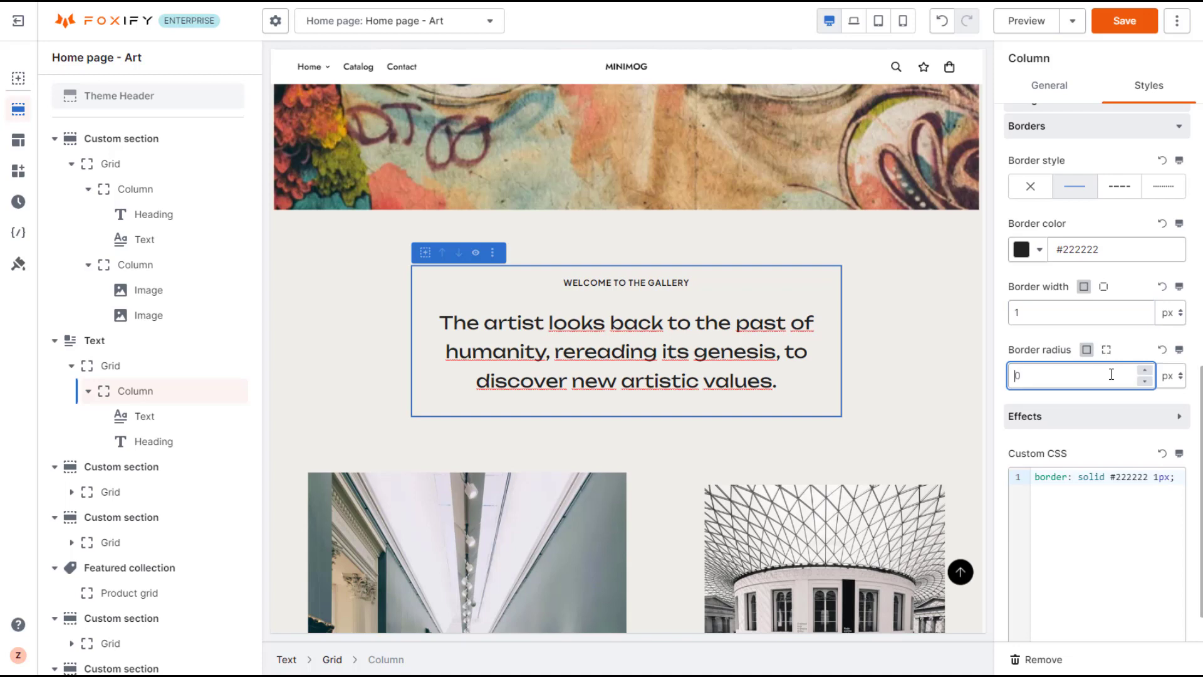
type("5")
left_click(903, 375)
left_click(746, 380)
left_click(784, 285)
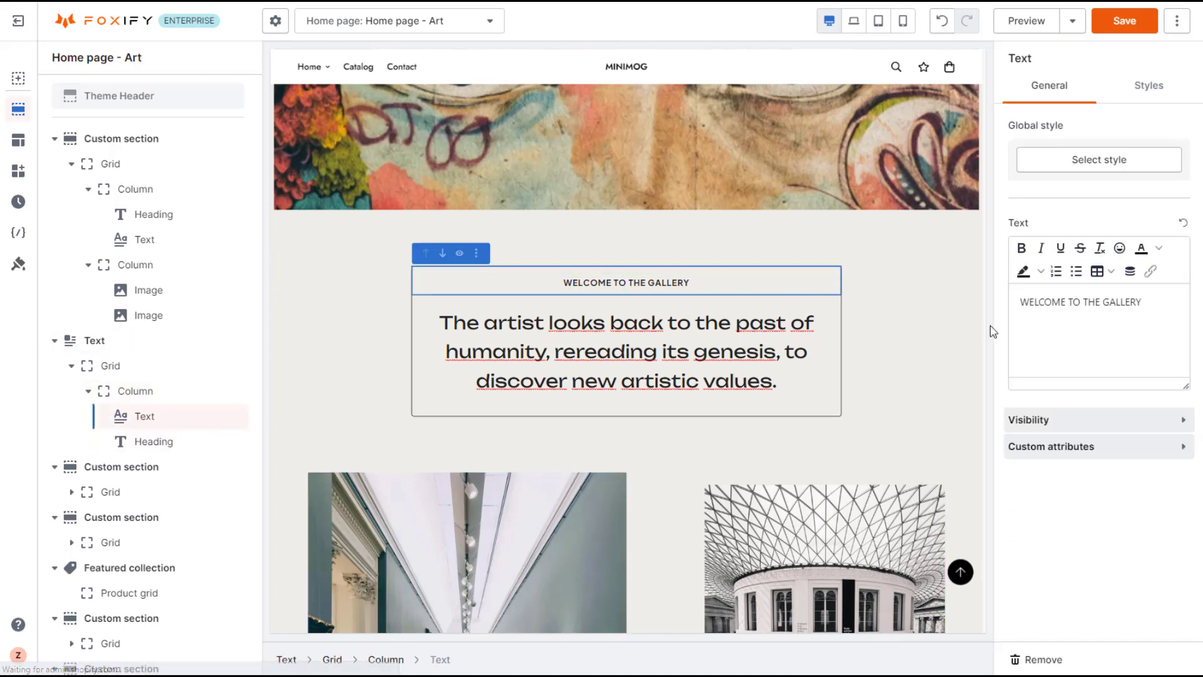
- Set the border radius of the welcome text column to 10 px
left_click(138, 394)
left_click(1149, 85)
scroll(1104, 432, "down", 5)
left_click(1098, 476)
scroll(1098, 475, "down", 3)
double_click(1019, 515)
type("10")
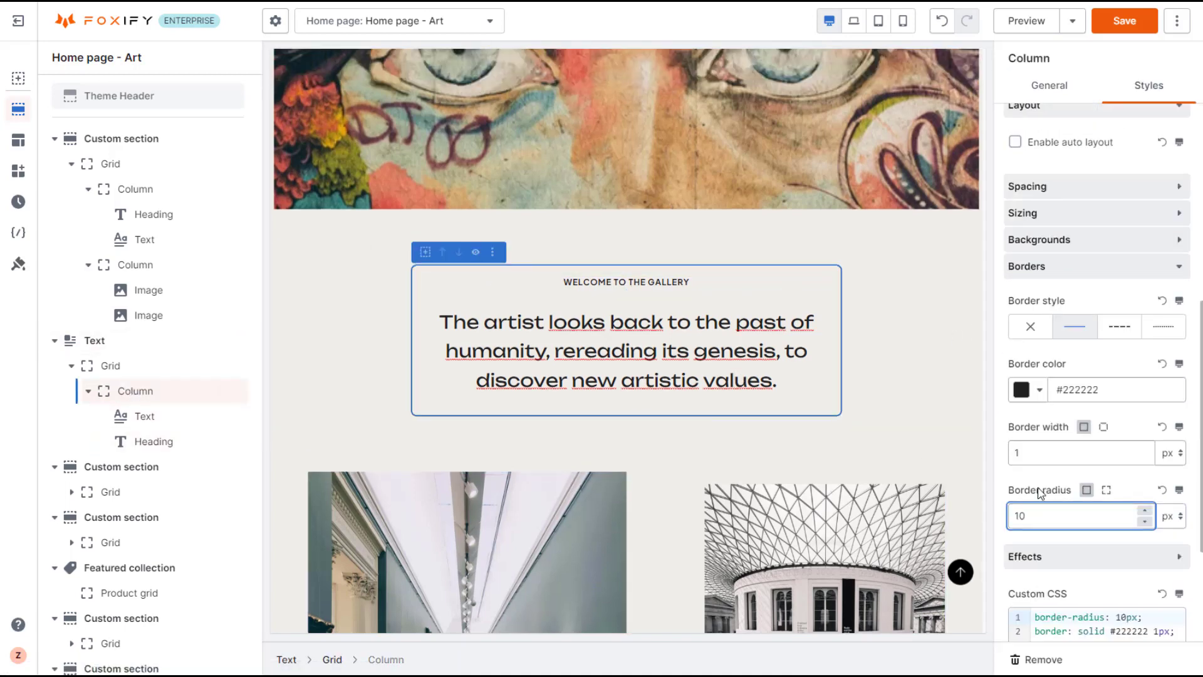
left_click(1040, 493)
scroll(551, 335, "down", 2)
left_click(655, 290)
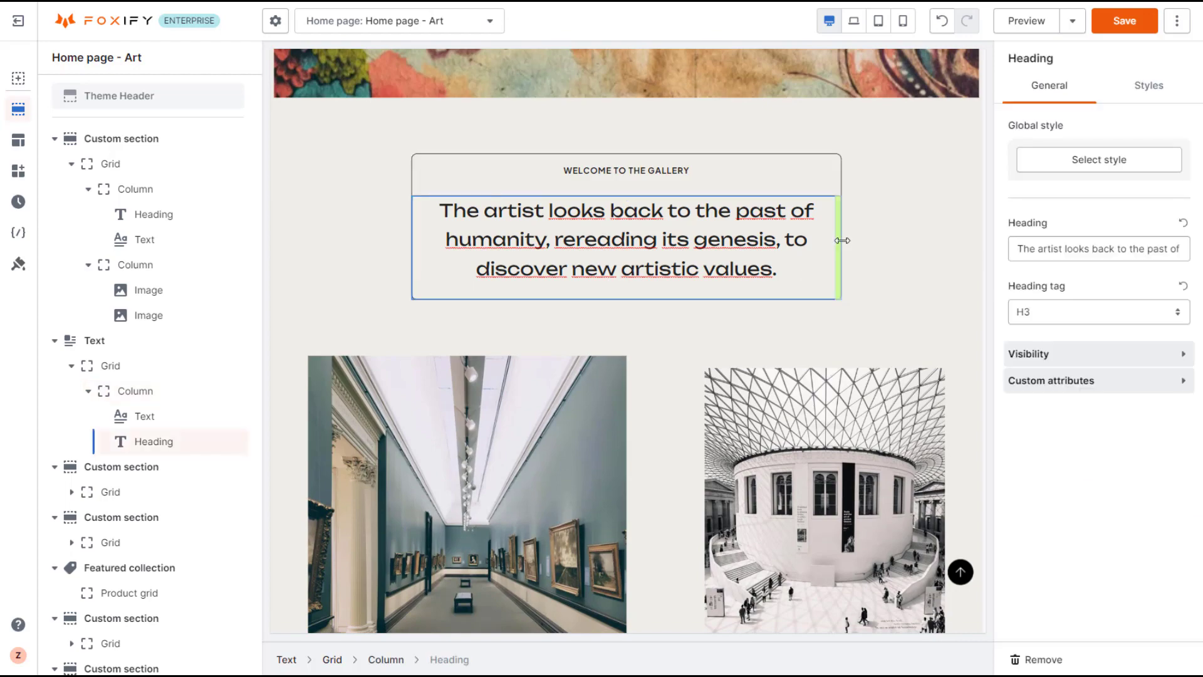
- Try to adjust the left margin of the "Shop all" button beside the POPULAR ITEMS heading
scroll(546, 408, "down", 5)
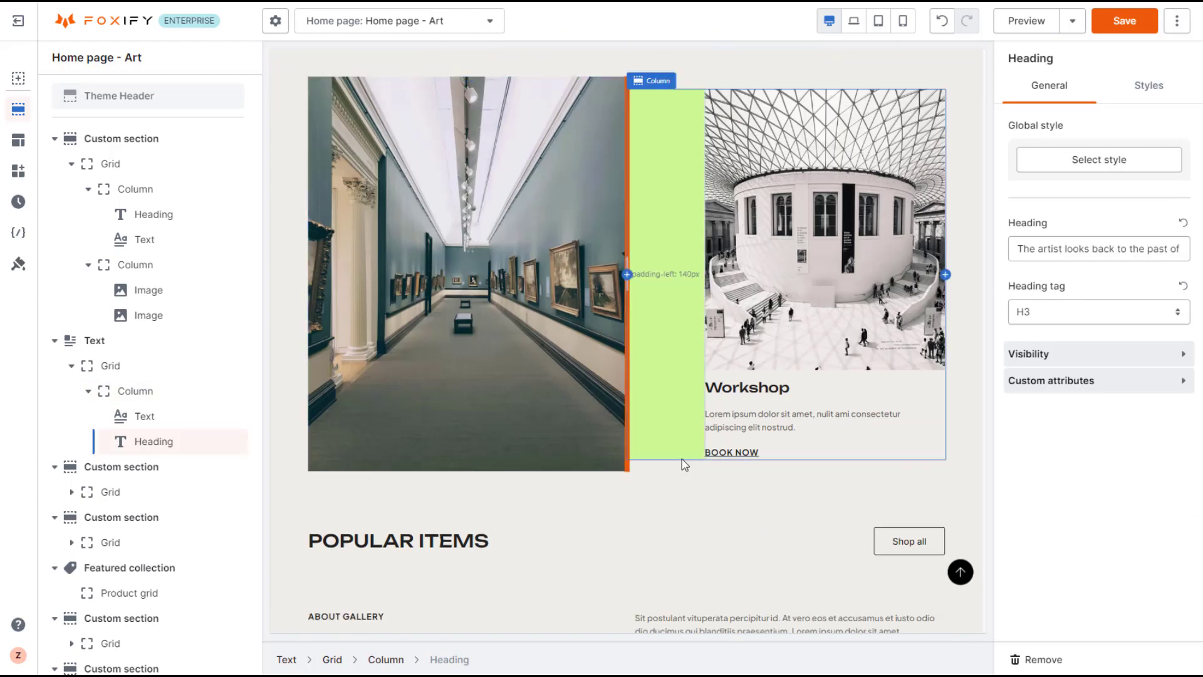
left_click(829, 376)
scroll(952, 381, "down", 3)
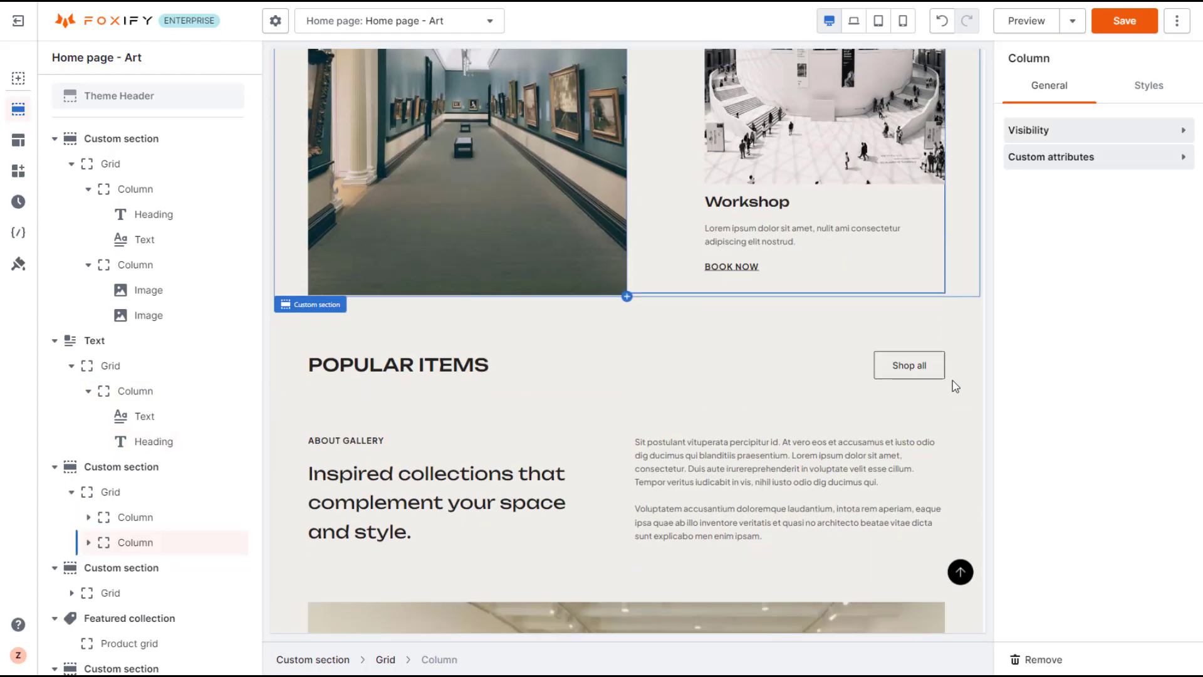
scroll(953, 381, "down", 2)
left_click(909, 262)
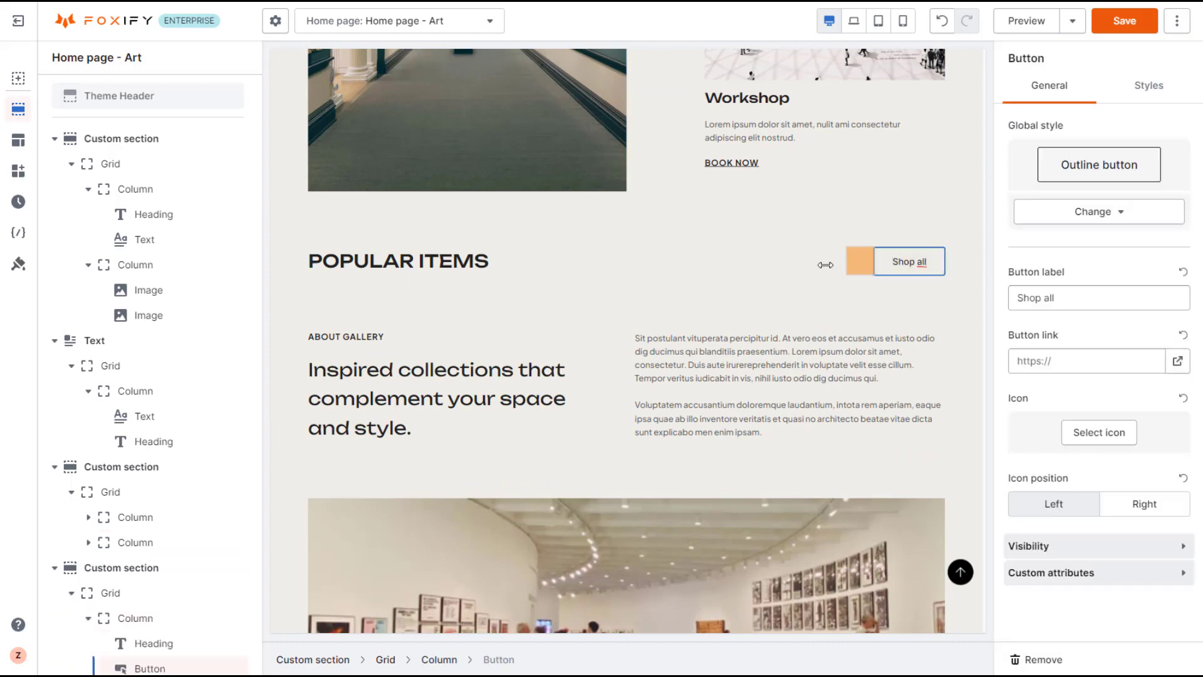
left_click_drag(825, 264, 875, 265)
mouse_move(881, 265)
left_mouse_down()
mouse_move(862, 265)
mouse_move(882, 267)
left_mouse_up()
key("ctrl+z")
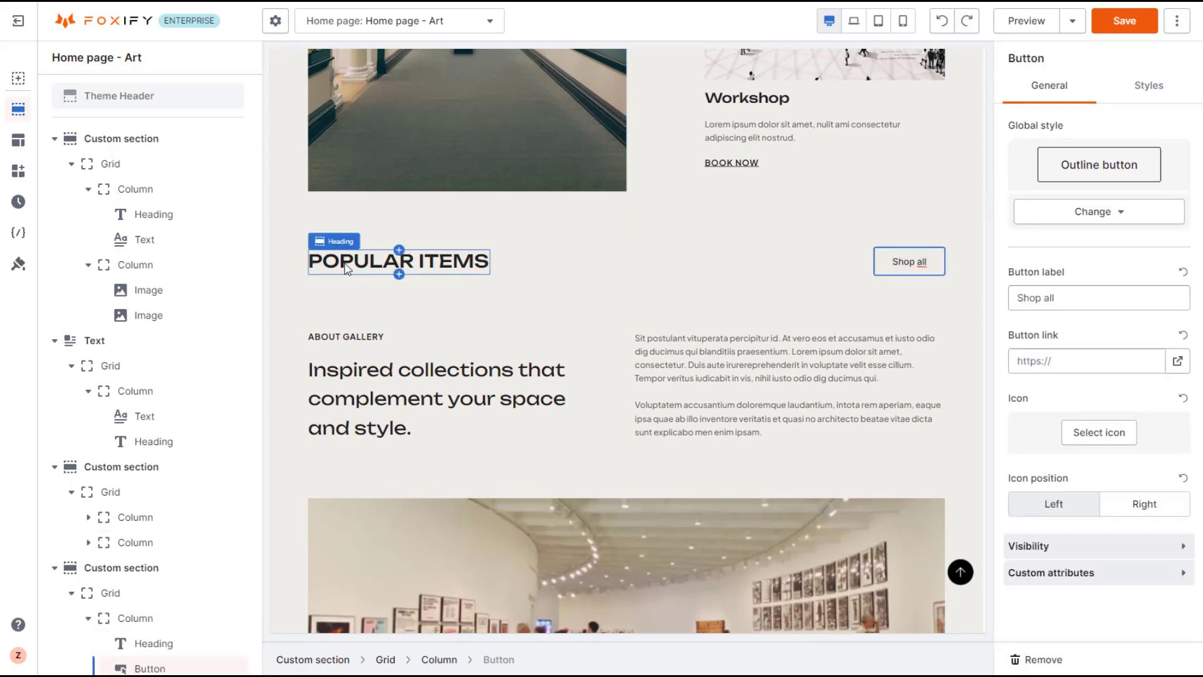
- Adjust the left spacing of the "POPULAR ITEMS" heading directly on the canvas
left_click(347, 268)
left_click_drag(309, 264, 632, 269)
scroll(596, 319, "down", 2)
left_click(744, 300)
scroll(399, 263, "down", 4)
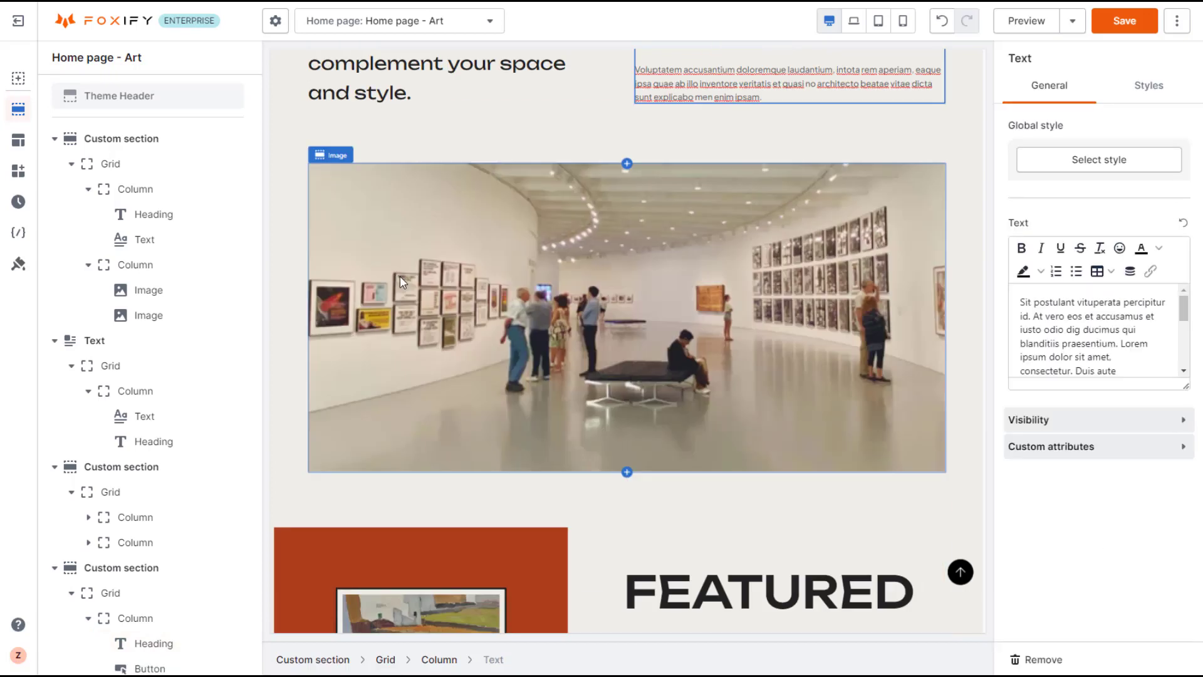
- Set the container of the custom section holding the wide gallery photo to Full width
left_click(333, 288)
left_click(1148, 85)
scroll(1103, 166, "down", 3)
scroll(627, 313, "down", 2)
scroll(171, 442, "down", 5)
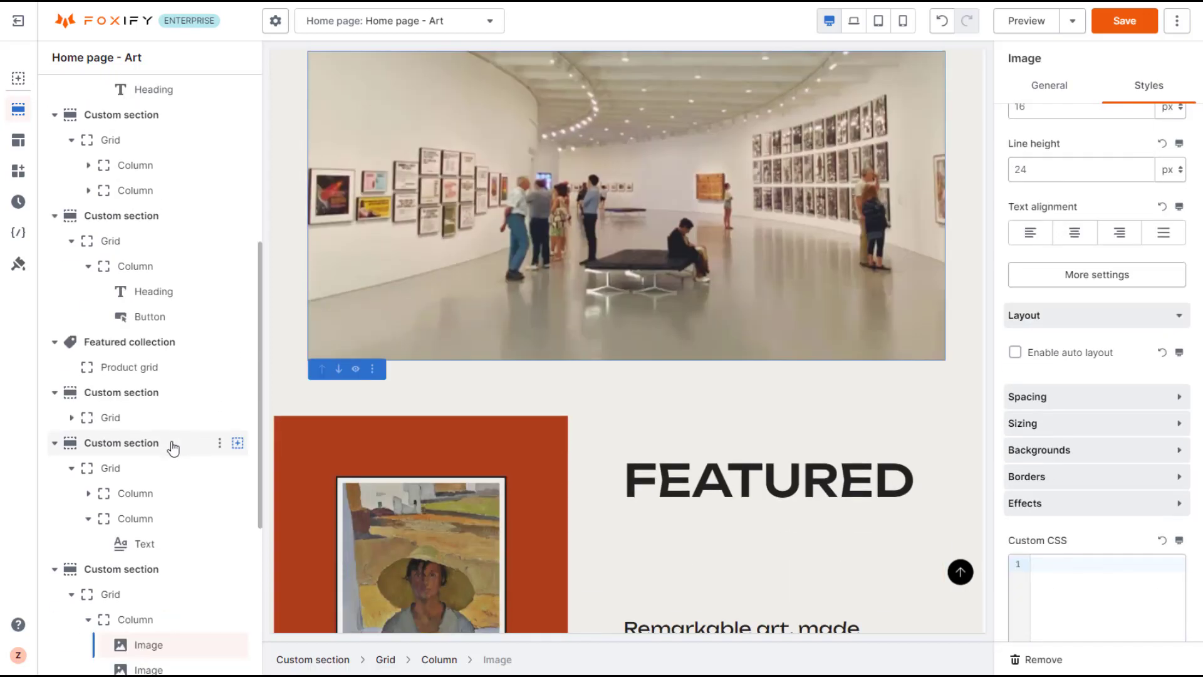
left_click(174, 449)
left_click(1116, 342)
left_click(1067, 368)
scroll(788, 353, "down", 3)
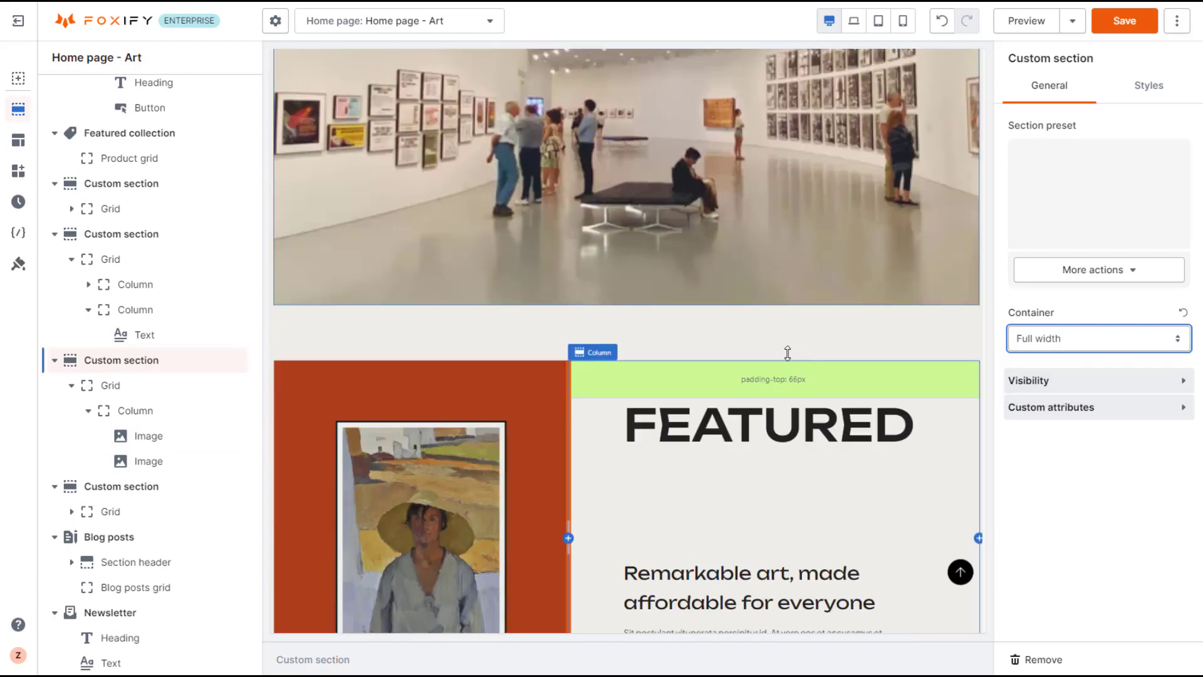
left_click(574, 393)
left_click(125, 486)
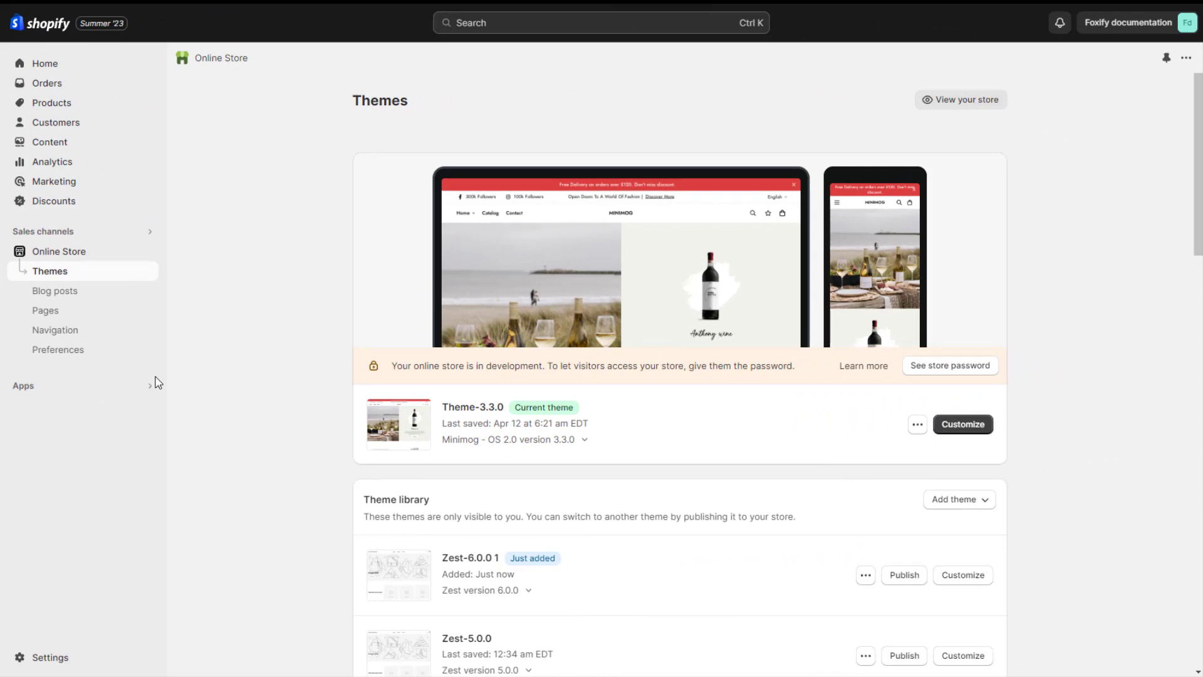
- Switch to the Foxify - Smart Page Builder app and start creating a new home page
left_click(144, 387)
left_click(465, 77)
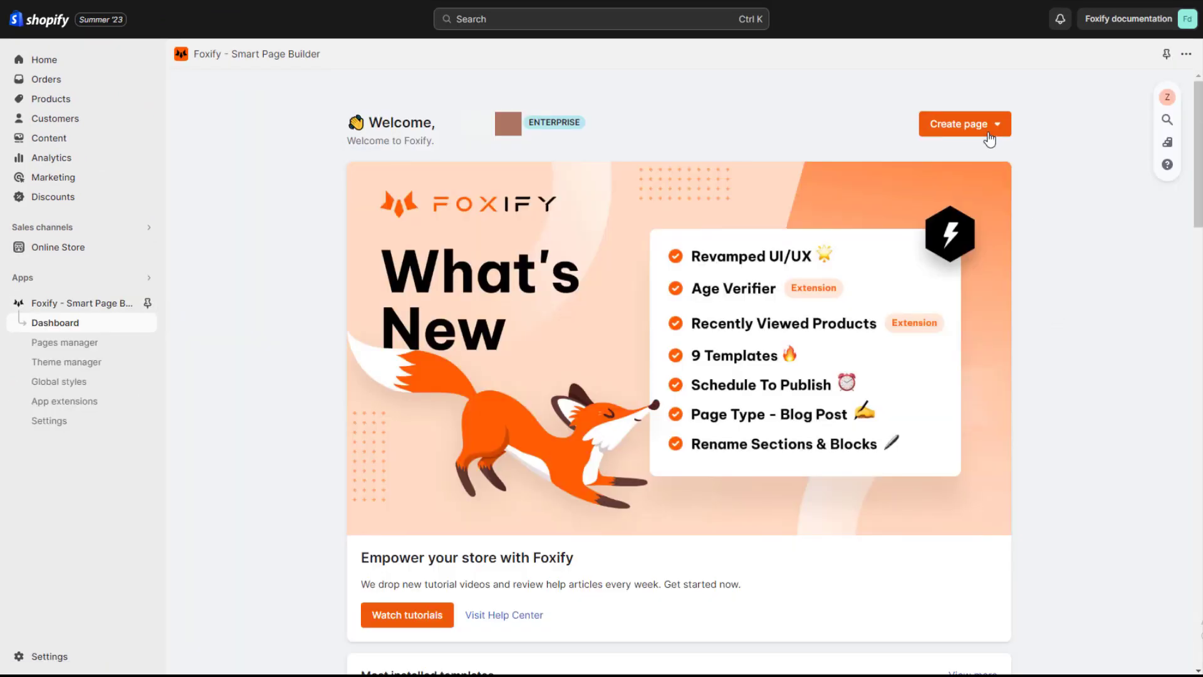
left_click(990, 139)
left_click(993, 160)
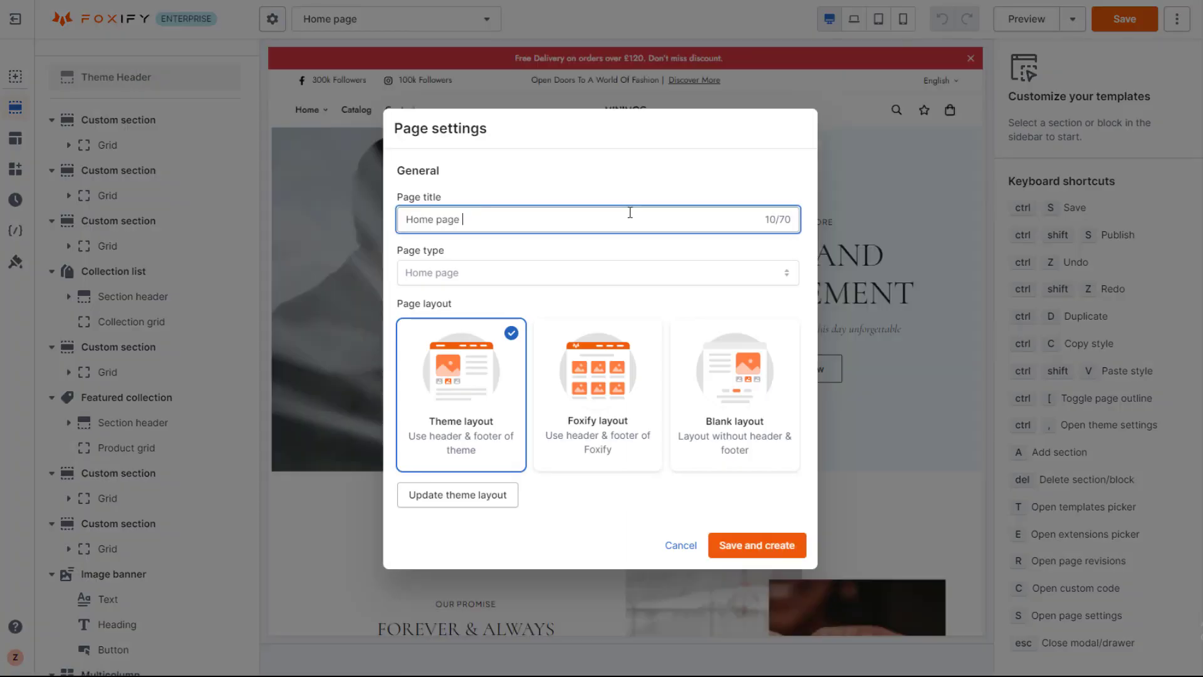
- Title the new page "Home page - Wedding ring" and create it with the theme layout
type("- Wedding ring")
left_click(757, 465)
left_click(757, 545)
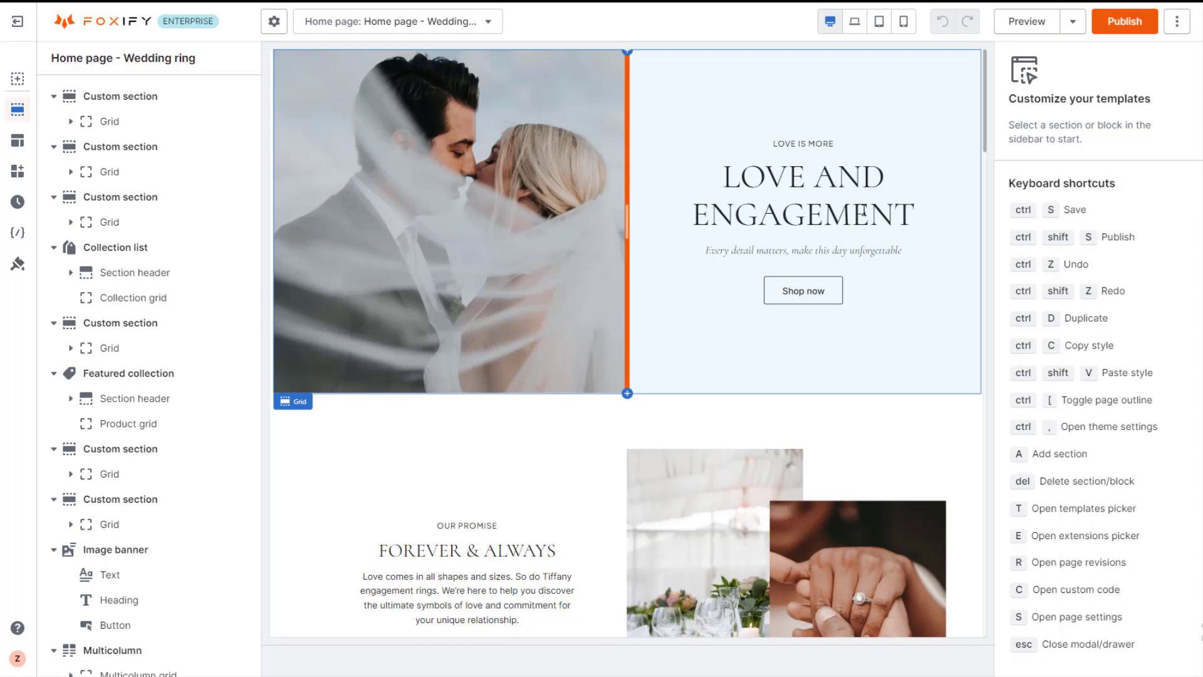
- Adjust the "Love and Engagement" heading's top margin to 20 px on the canvas and show its spacing settings
left_click(846, 177)
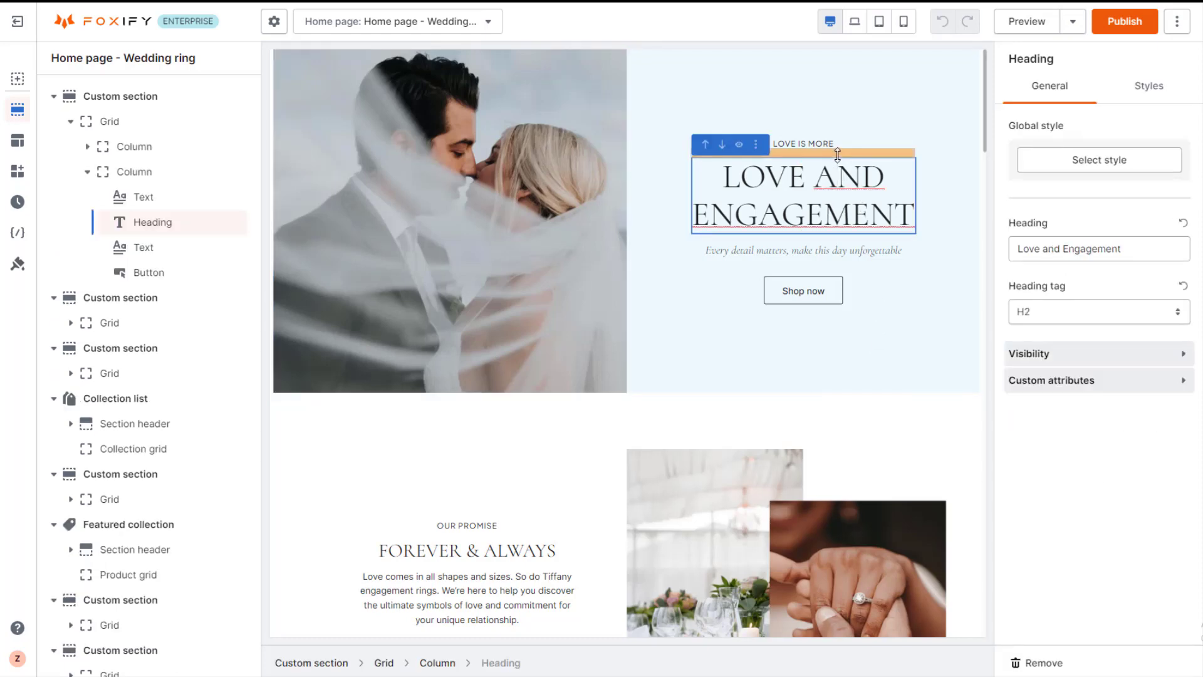
left_click_drag(837, 151, 838, 156)
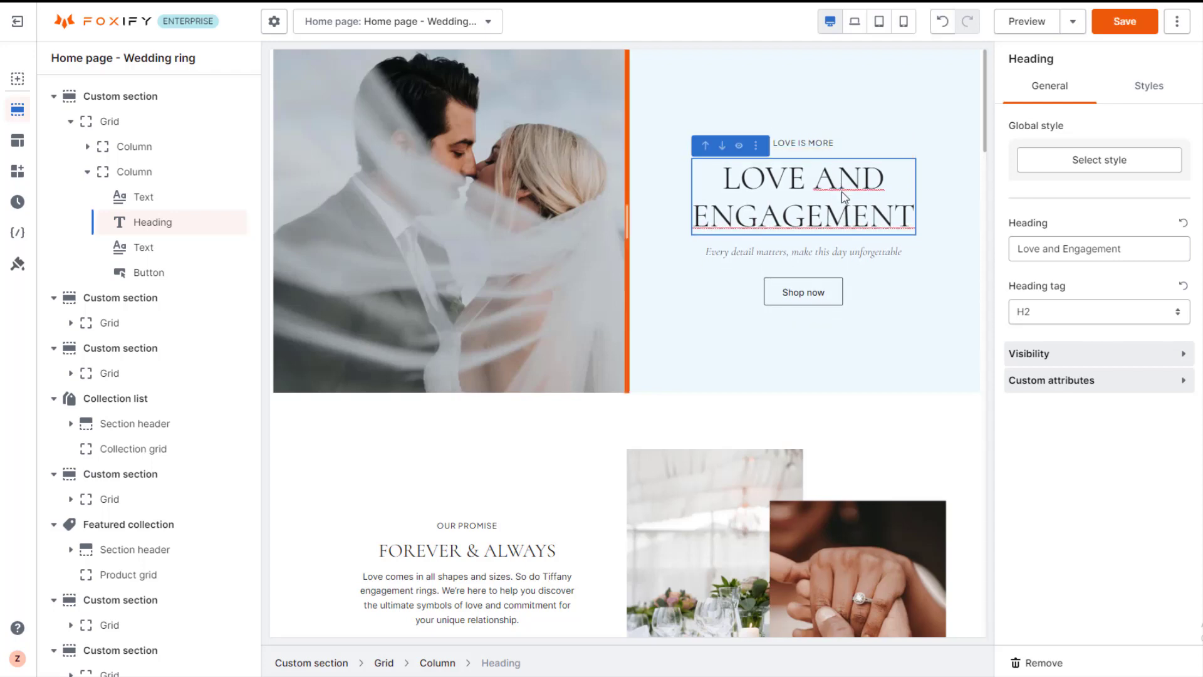
left_click(1149, 86)
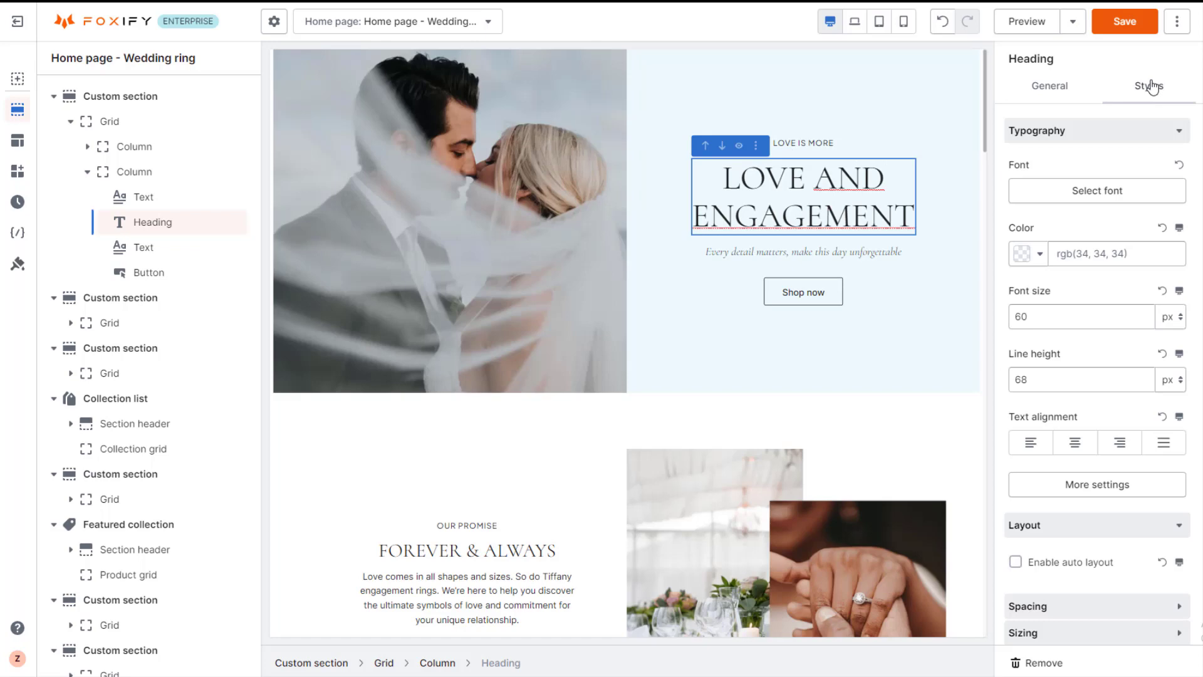
scroll(1036, 210, "down", 5)
left_click(1080, 326)
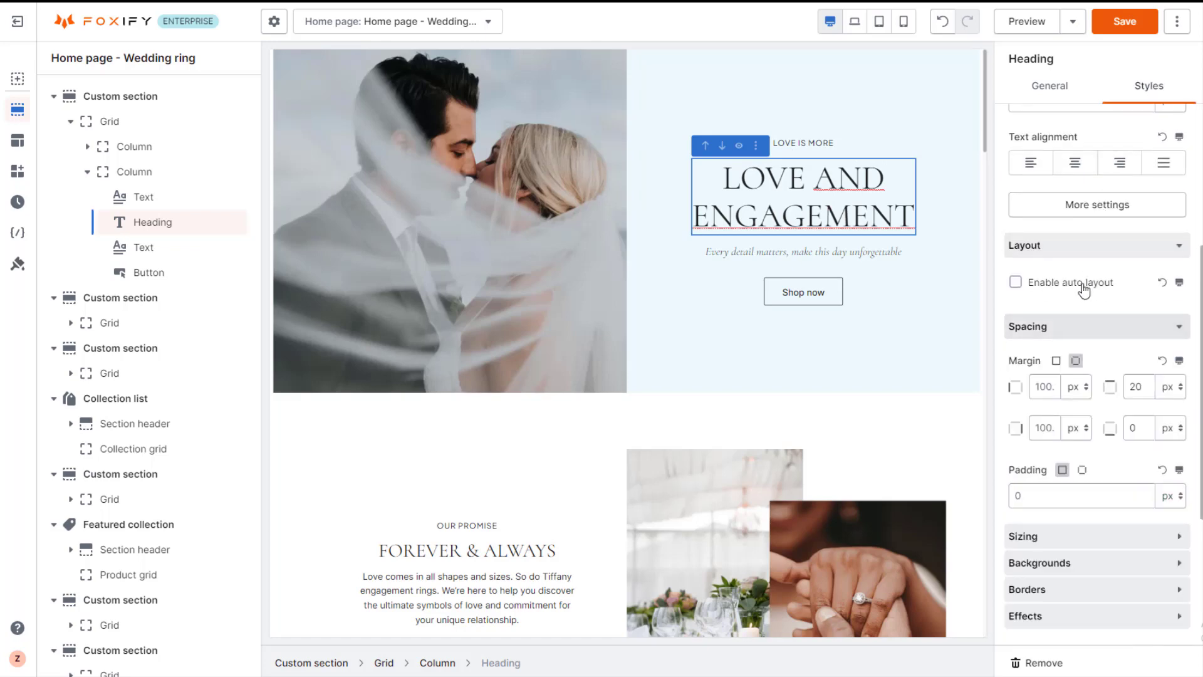
scroll(1084, 285, "down", 1)
scroll(1086, 285, "down", 2)
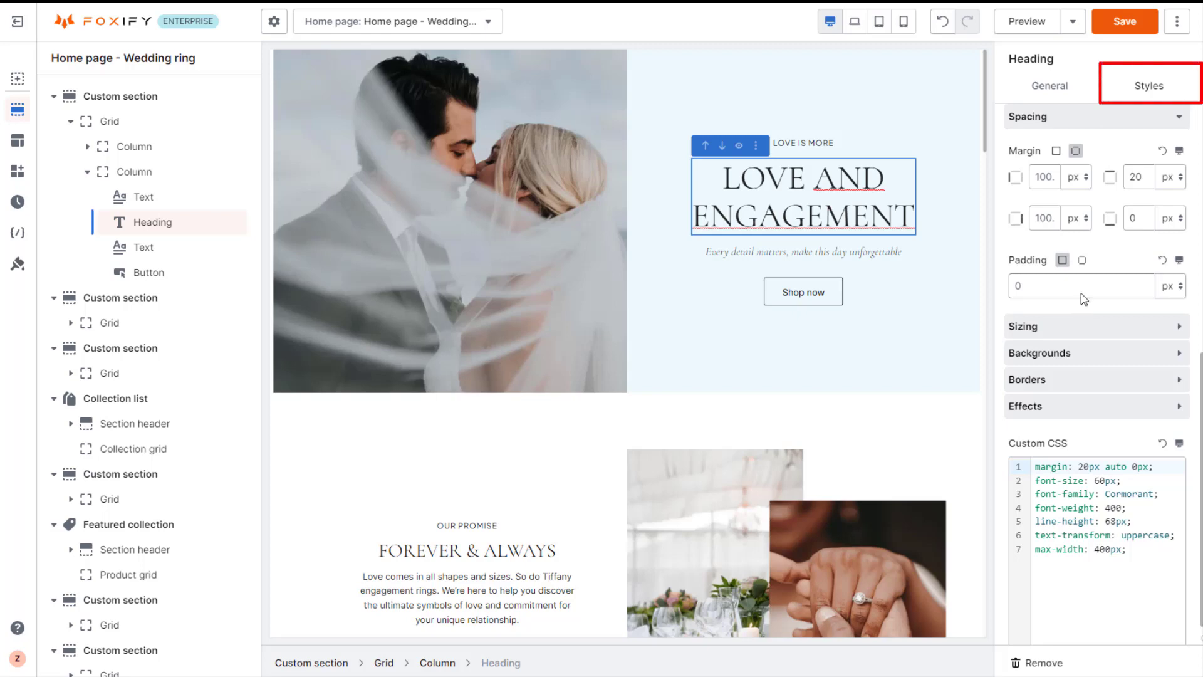
- Apply a uniform 100 px margin to all sides of the "Love and Engagement" heading
left_click(1058, 151)
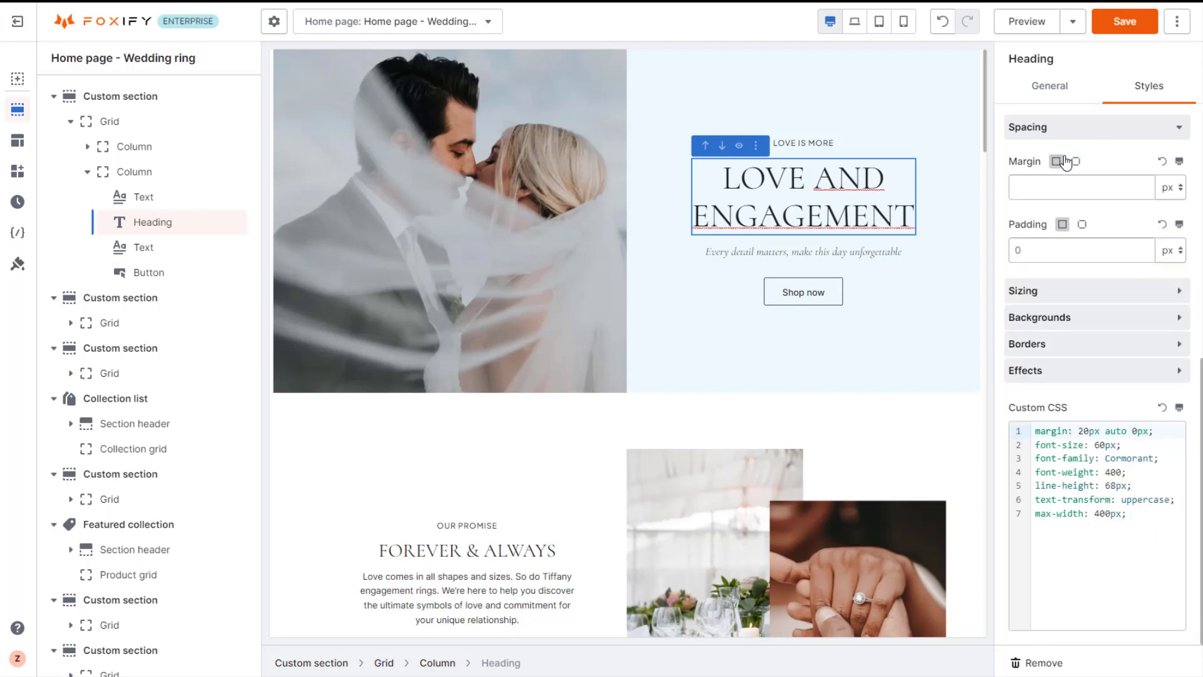
left_click(1101, 192)
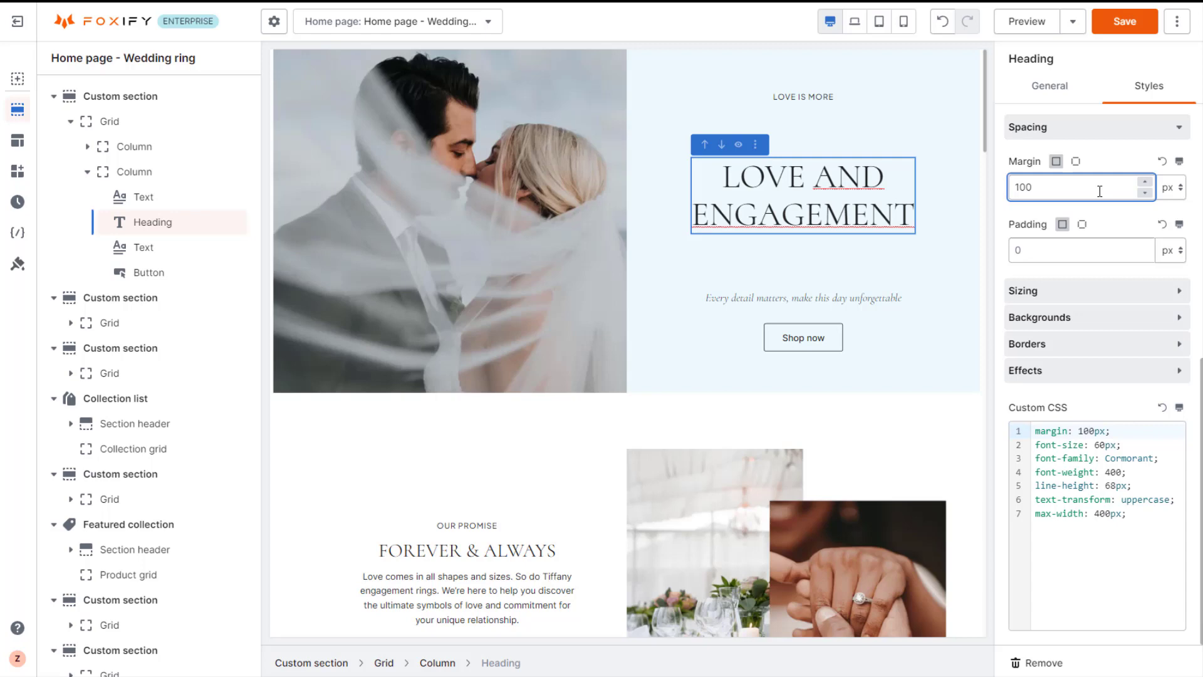
- Switch the heading to individual side margins, set the left margin to 100 px, and show its unit options
left_click(1075, 163)
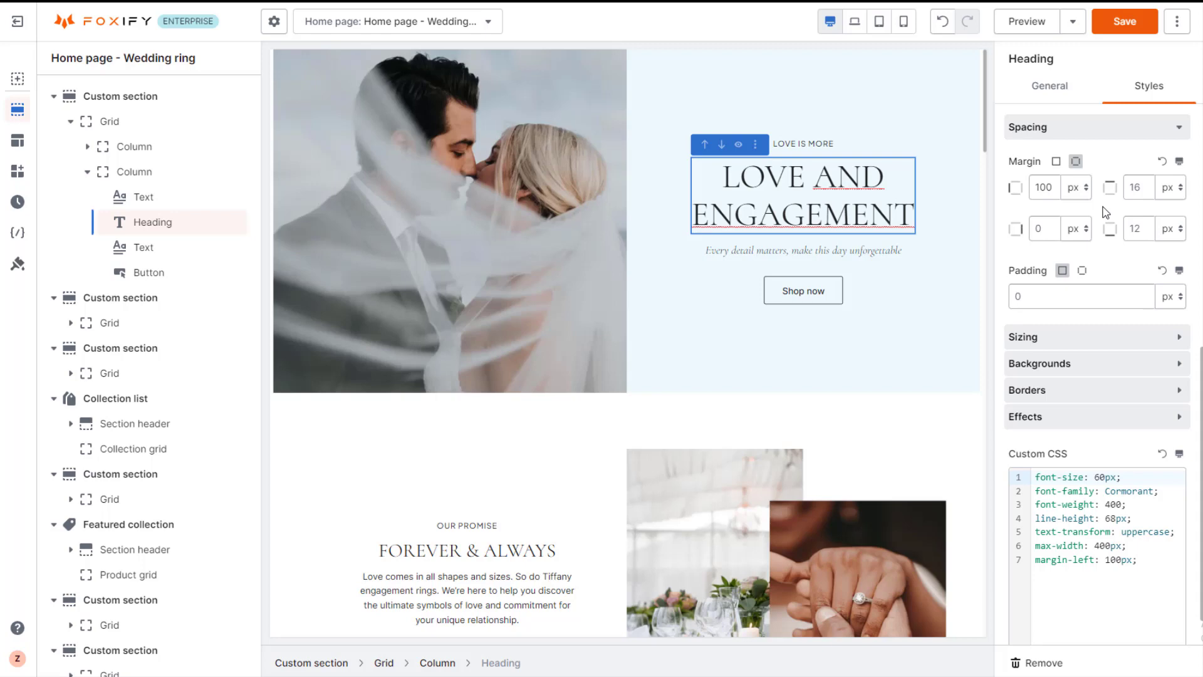
left_click(1084, 199)
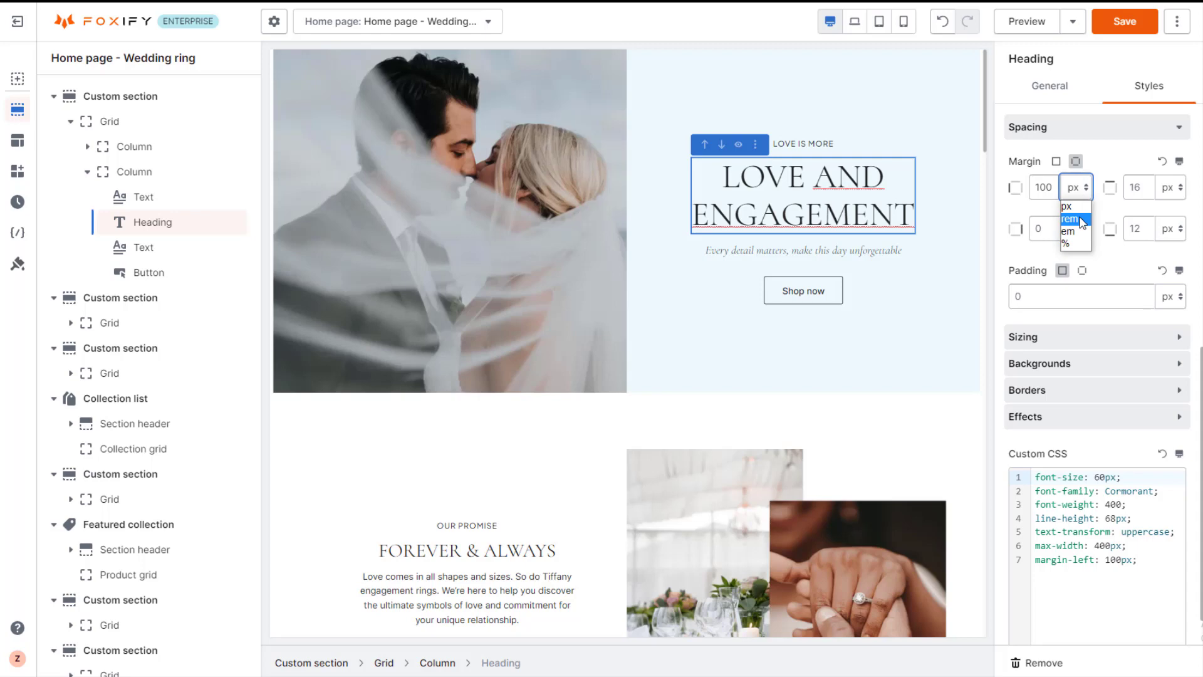
- Increase the top margin of the "WEDDING BAND" heading to about 77 px on the canvas
scroll(686, 325, "down", 10)
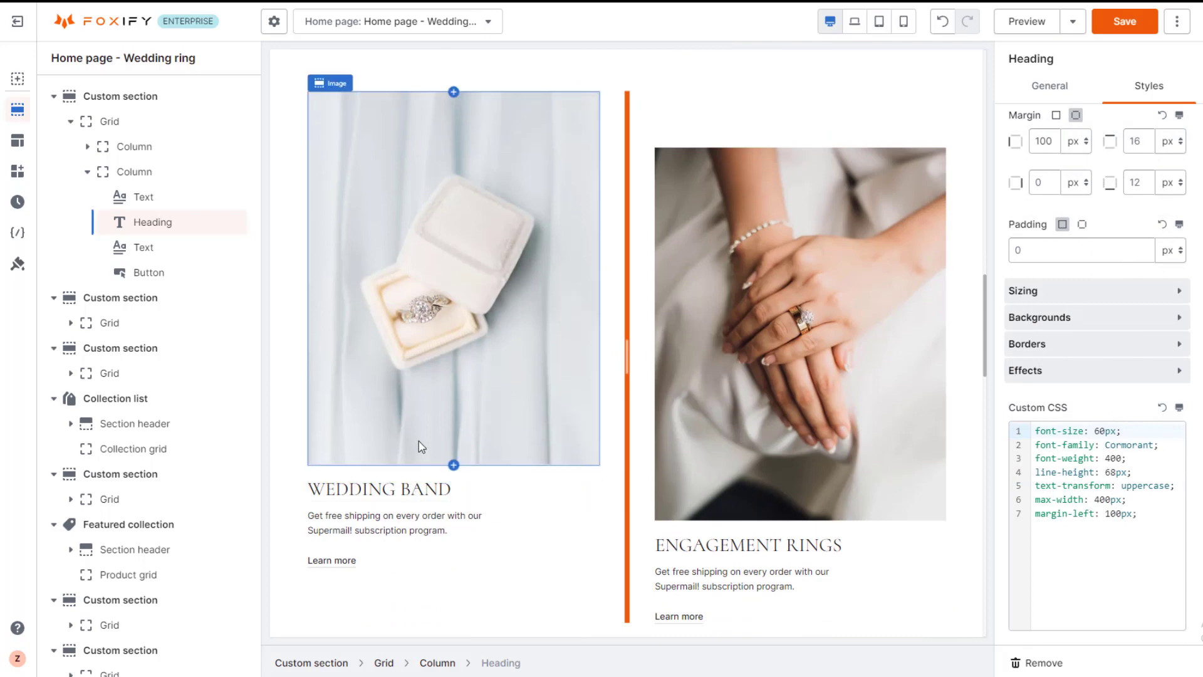
left_click(420, 491)
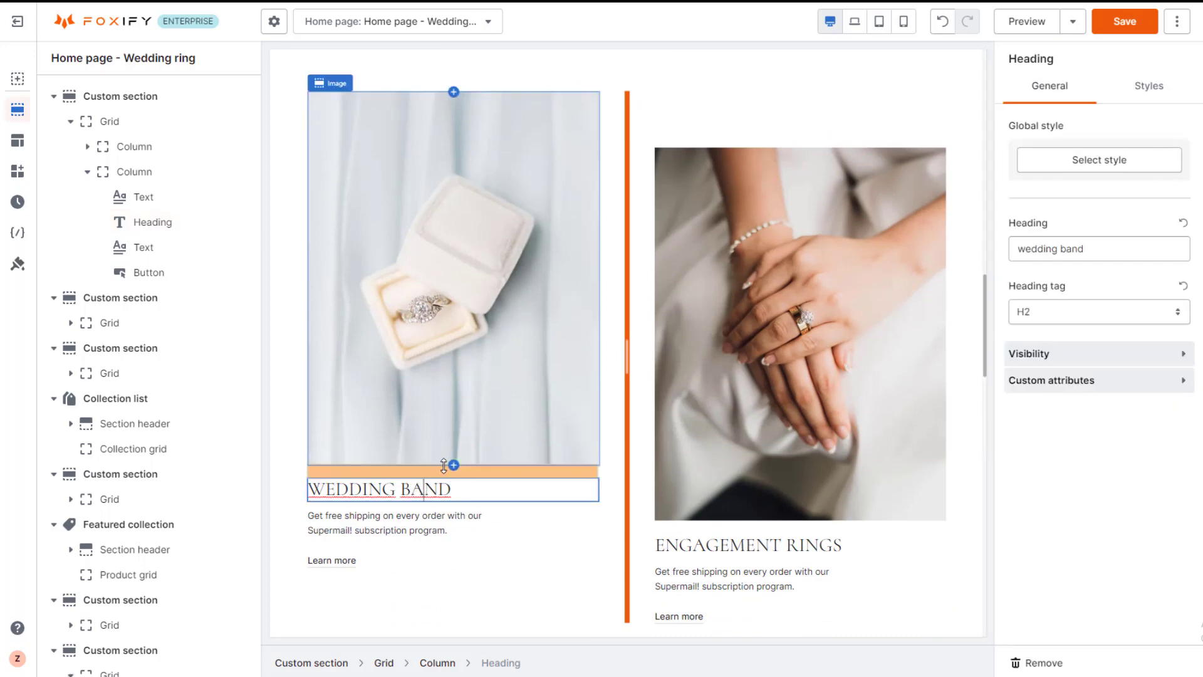
left_click_drag(435, 465, 435, 494)
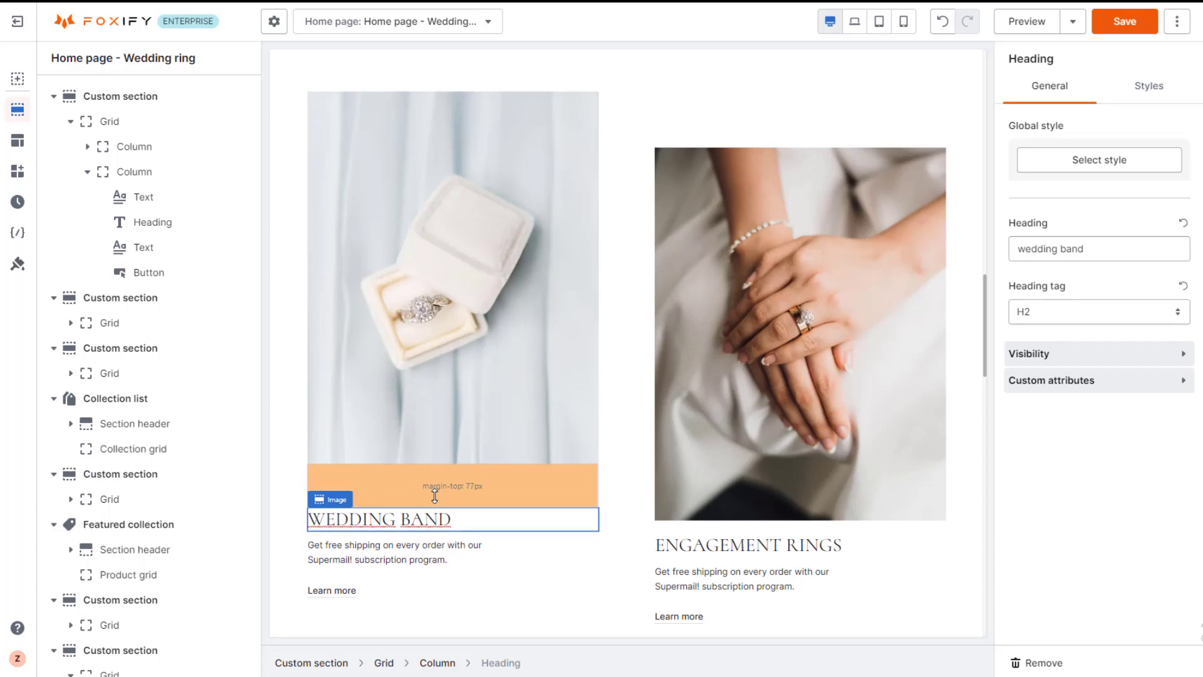
- Try to adjust the spacing between the ring box image and the "WEDDING BAND" heading
left_click(435, 457)
left_click_drag(432, 466, 426, 502)
key("ctrl+z")
- Increase the left margin of the heart icon above "Style and Setting" to 158 px on the canvas and show its spacing settings
scroll(654, 377, "down", 10)
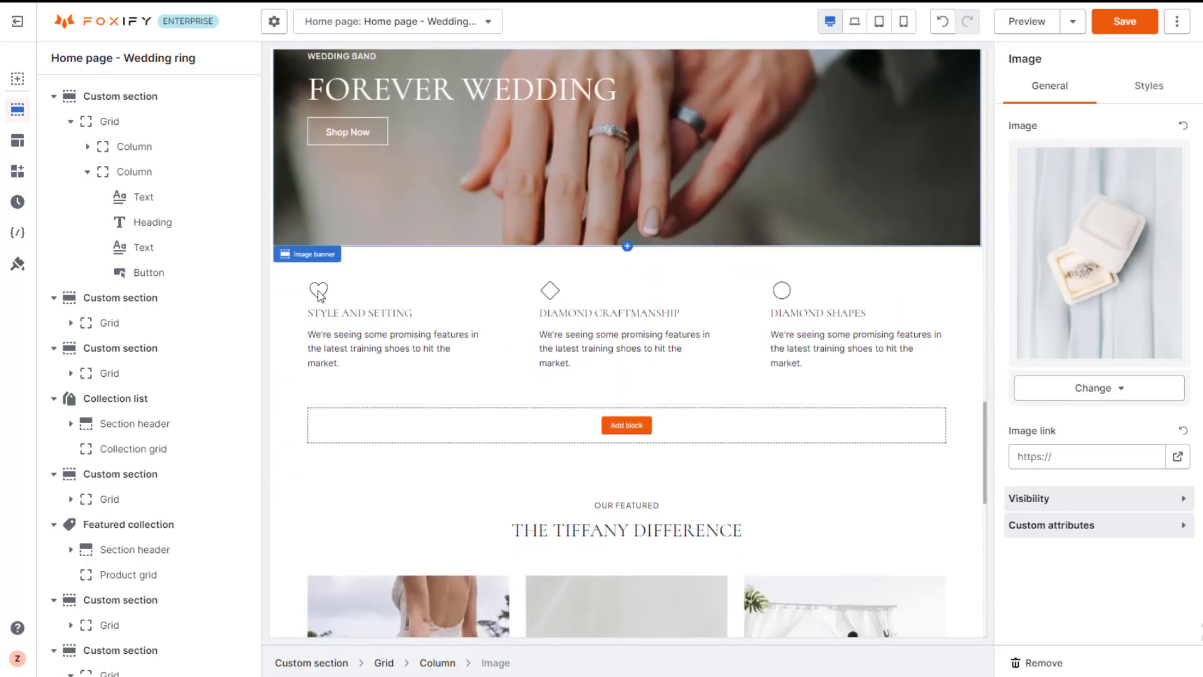
left_click(318, 292)
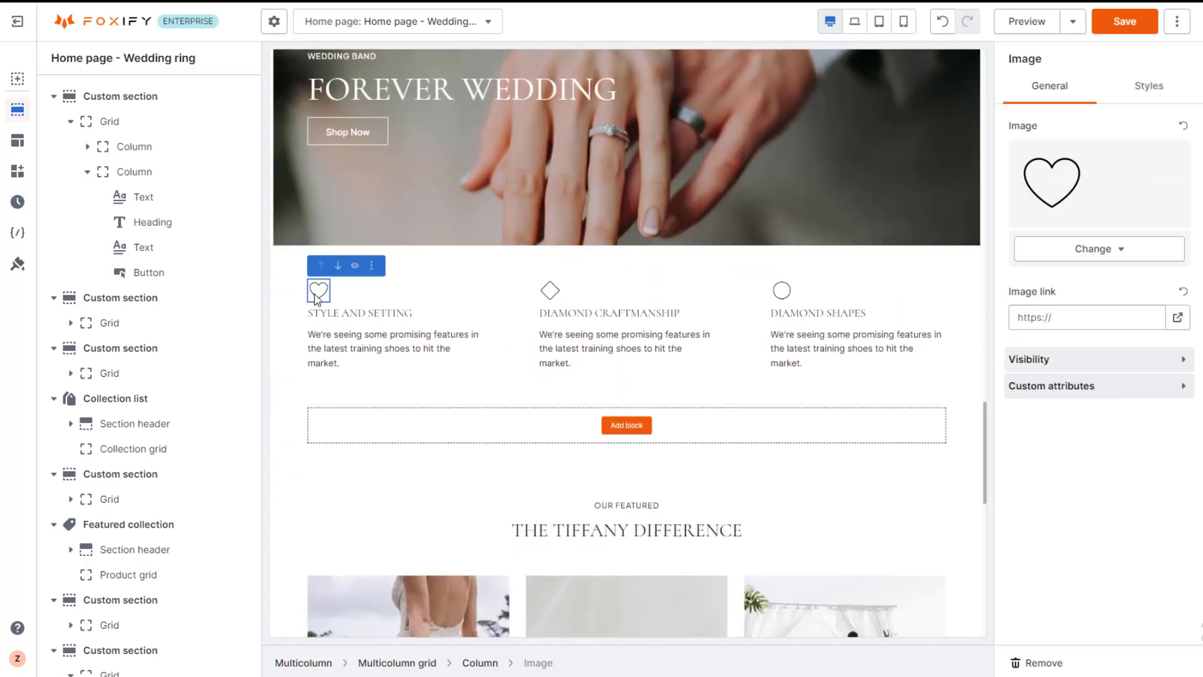
left_click_drag(298, 292, 401, 292)
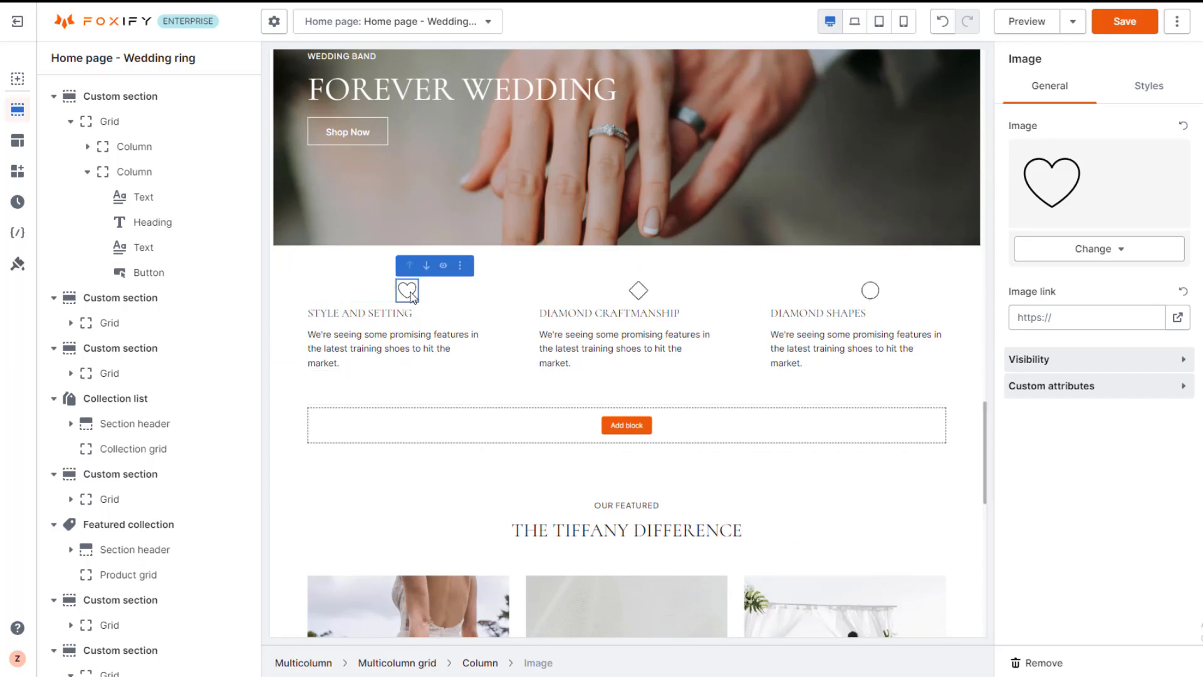
left_click(1149, 86)
scroll(1115, 263, "down", 5)
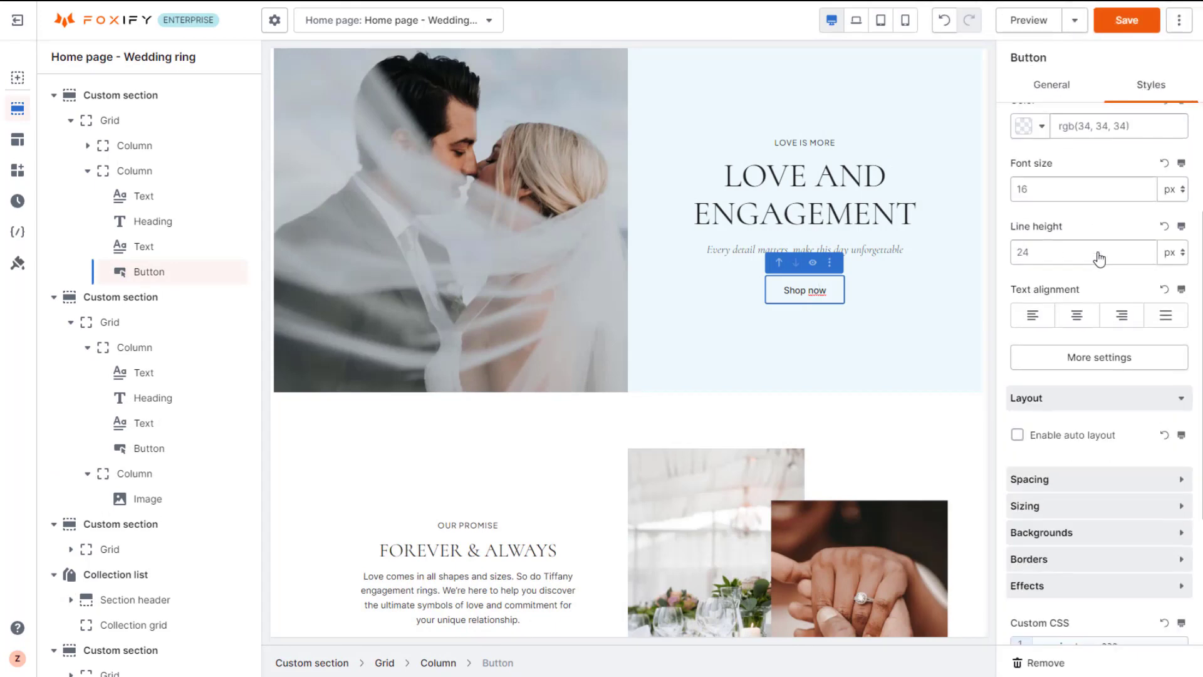
- Show the "Shop now" button's spacing settings and adjust its padding on the canvas to 11 px top and 31 px right
scroll(1098, 257, "down", 4)
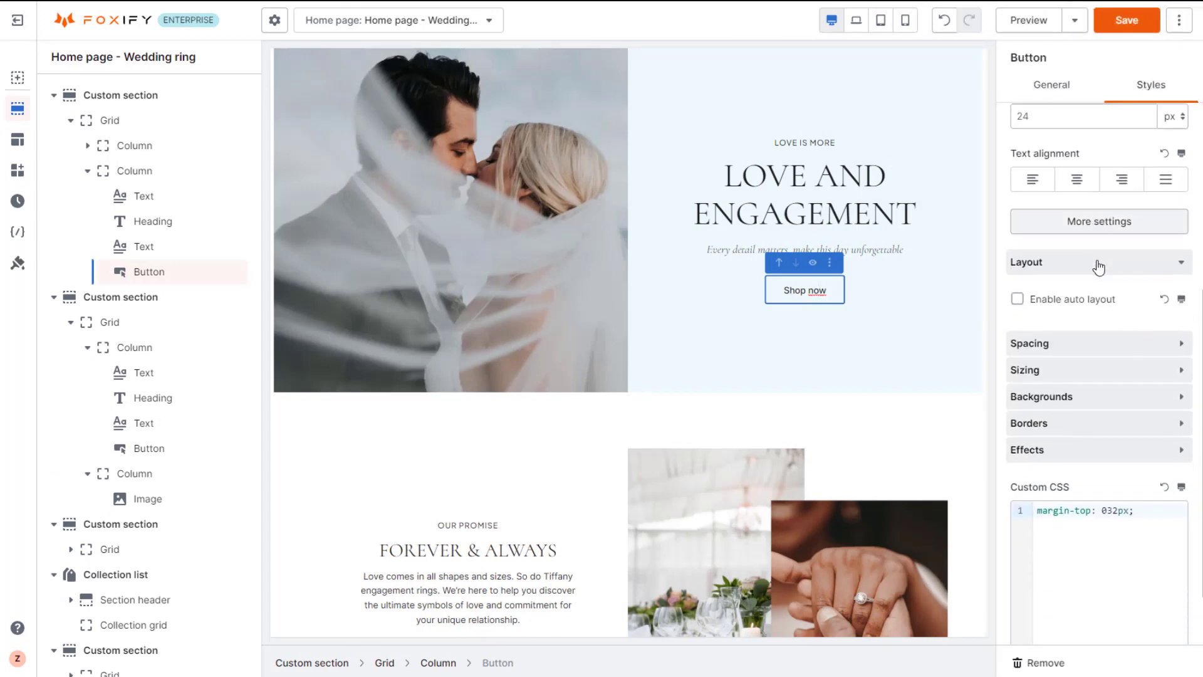
left_click(1105, 265)
scroll(1103, 266, "down", 1)
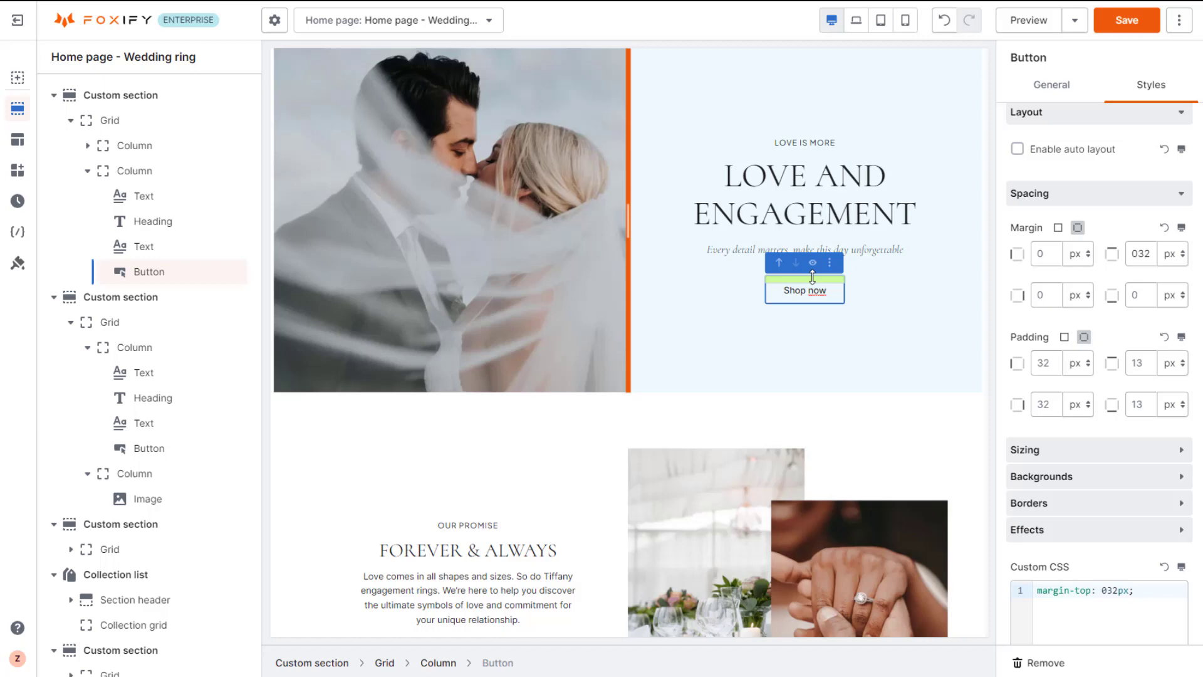
mouse_move(817, 284)
left_mouse_down()
mouse_move(817, 313)
mouse_move(825, 277)
mouse_move(837, 287)
left_mouse_up()
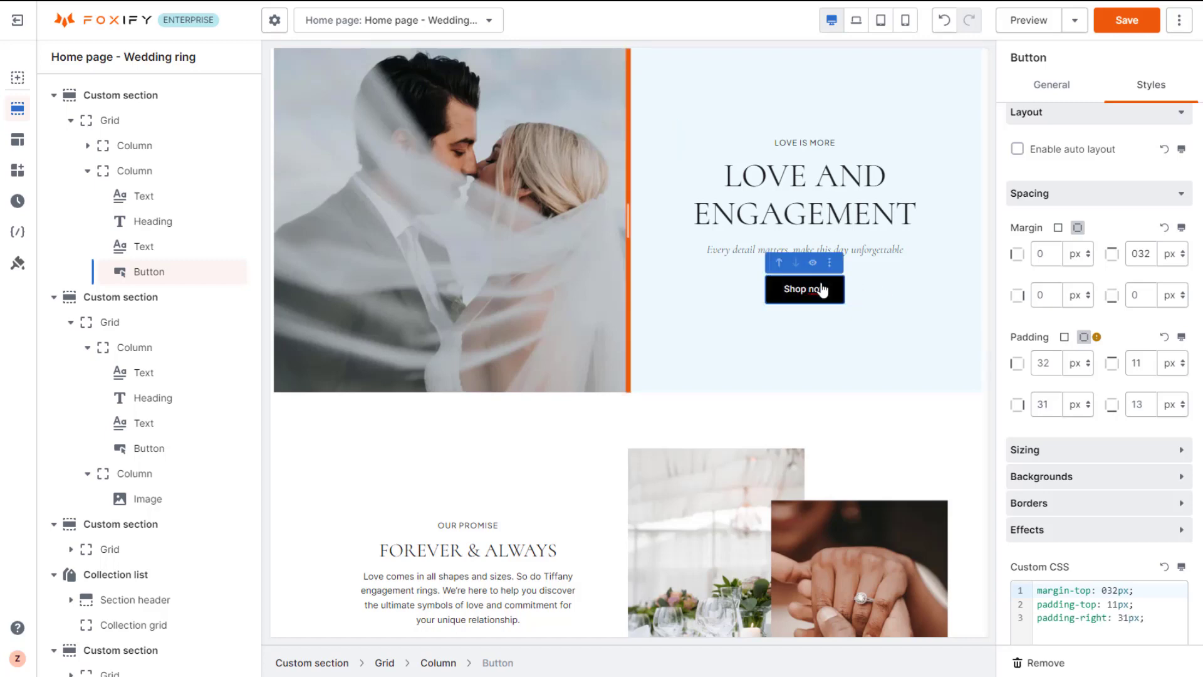
- Switch the "Shop now" button to a uniform 0 px padding on all sides and adjust the padding on the canvas
left_click(1064, 336)
left_click(1077, 363)
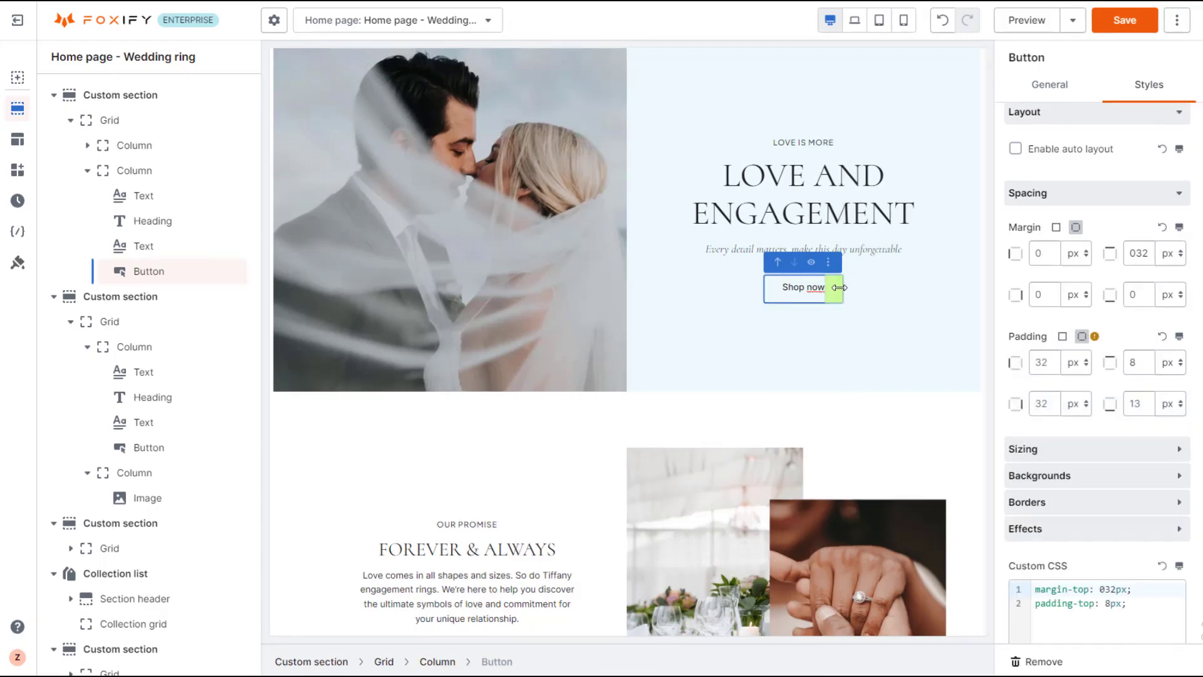
mouse_move(838, 287)
left_mouse_down()
mouse_move(861, 287)
mouse_move(765, 298)
mouse_move(817, 281)
left_mouse_up()
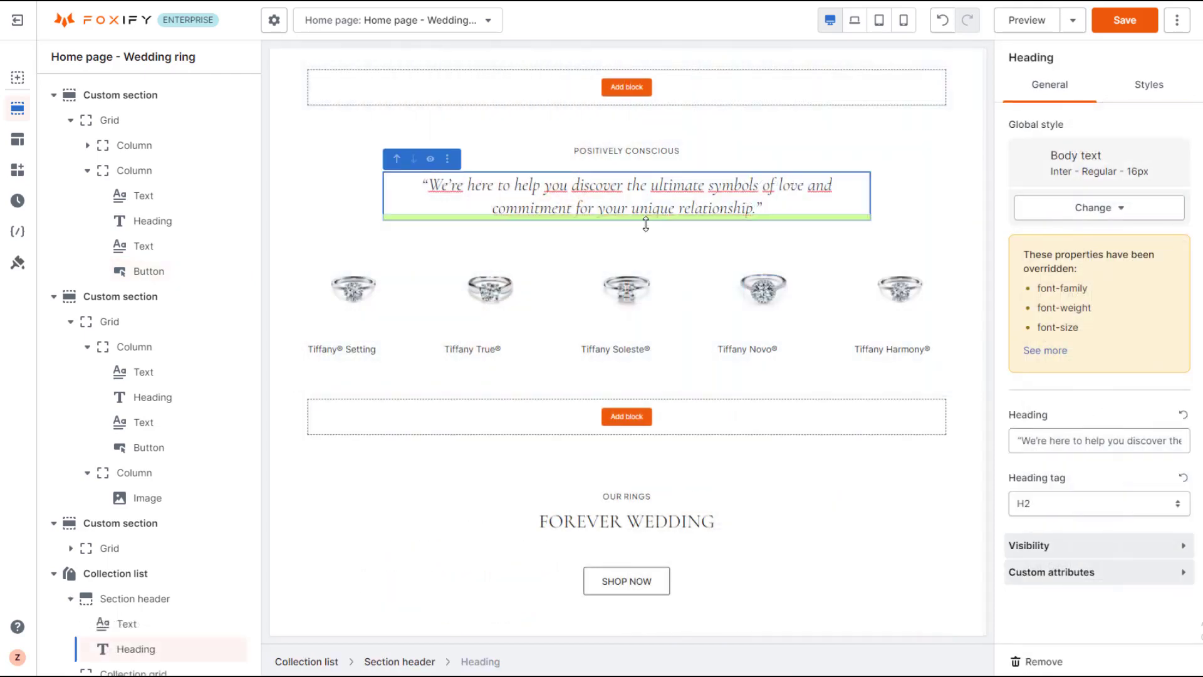
- Select the "Love and Engagement" column, switch to the mobile view, and increase the column's bottom padding on the canvas
left_click(961, 259)
left_click(727, 157)
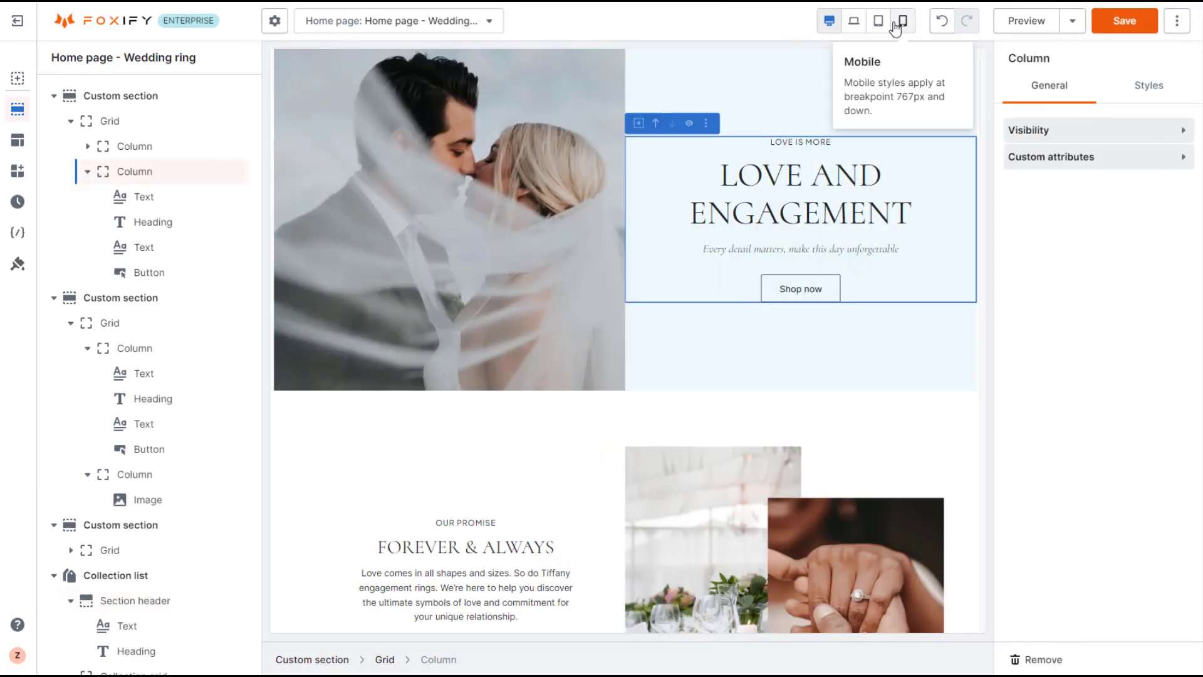
left_click(896, 26)
left_click_drag(679, 312, 680, 336)
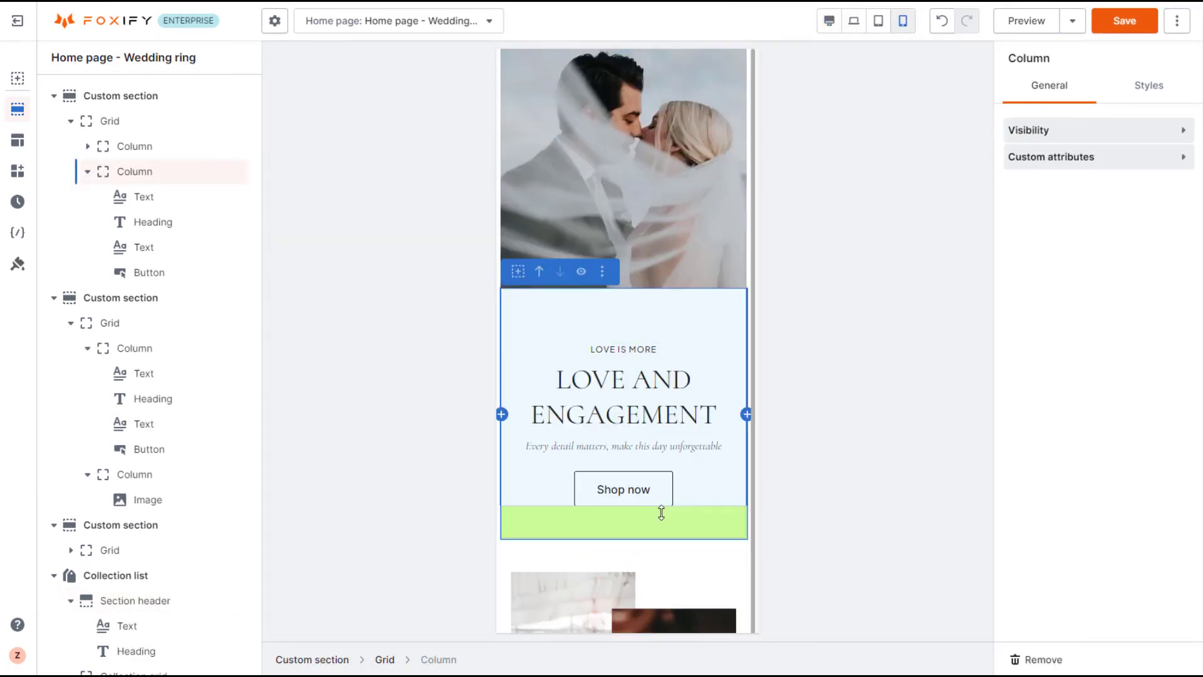
left_click_drag(676, 534, 676, 537)
- Examine the "Forever & Always" image, its "SHOP NOW" button and the ring box image in the mobile view
scroll(716, 467, "down", 5)
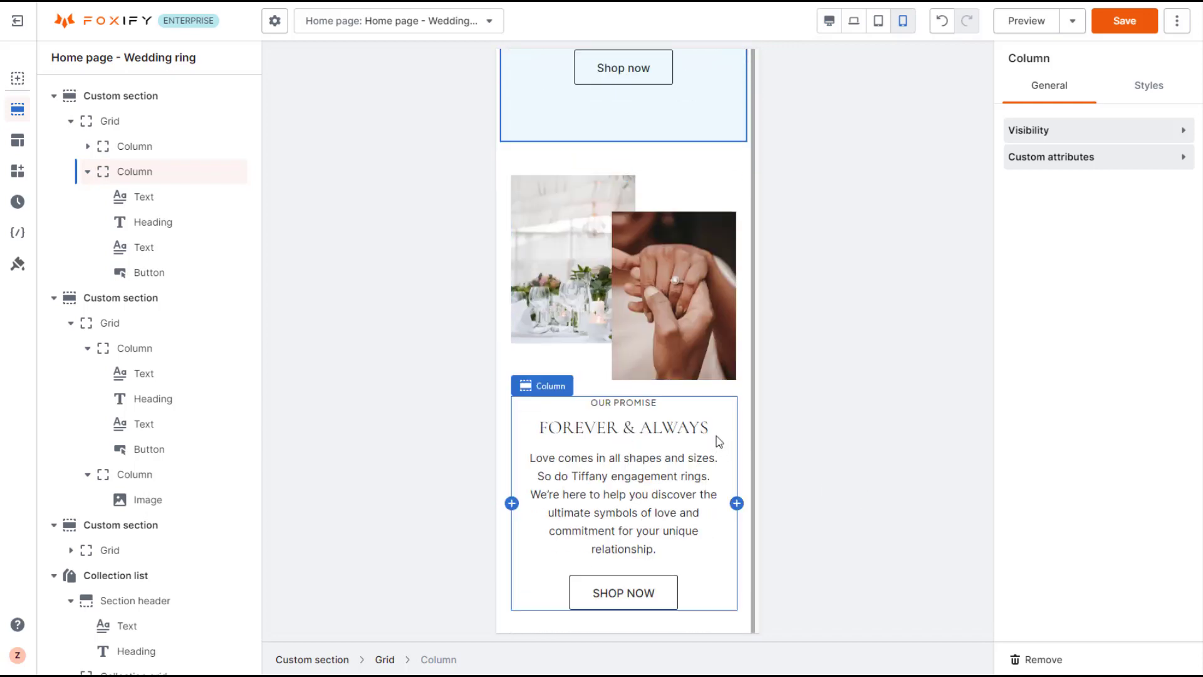
left_click(720, 351)
scroll(721, 345, "down", 4)
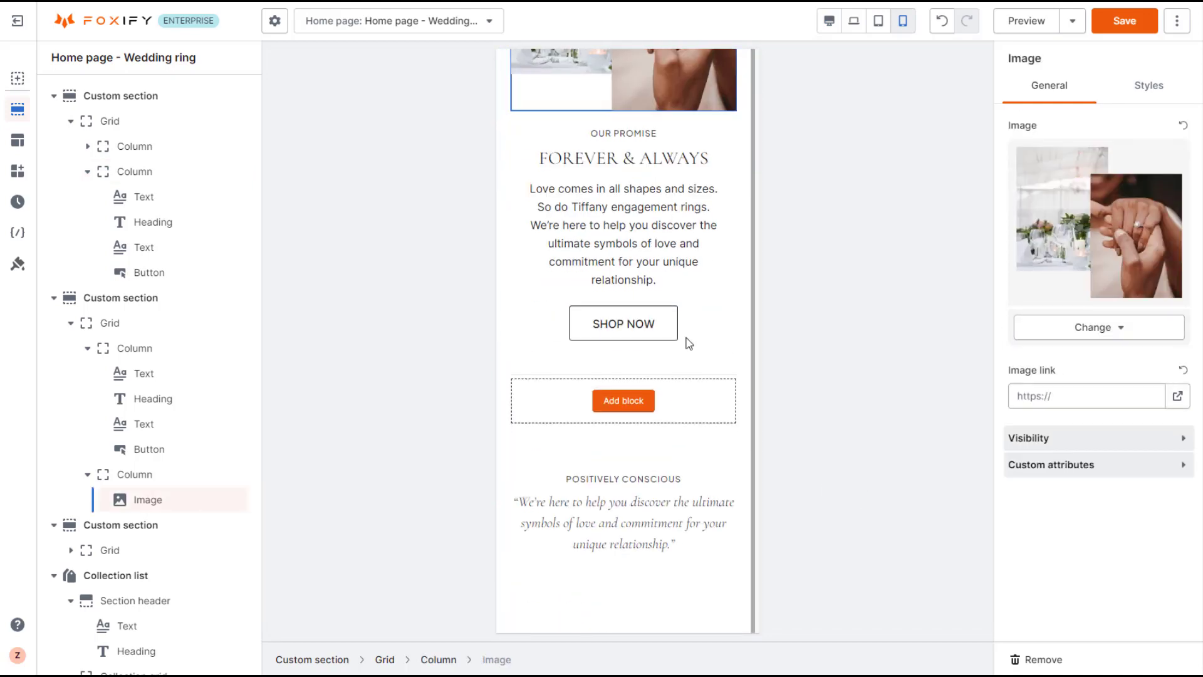
left_click(654, 332)
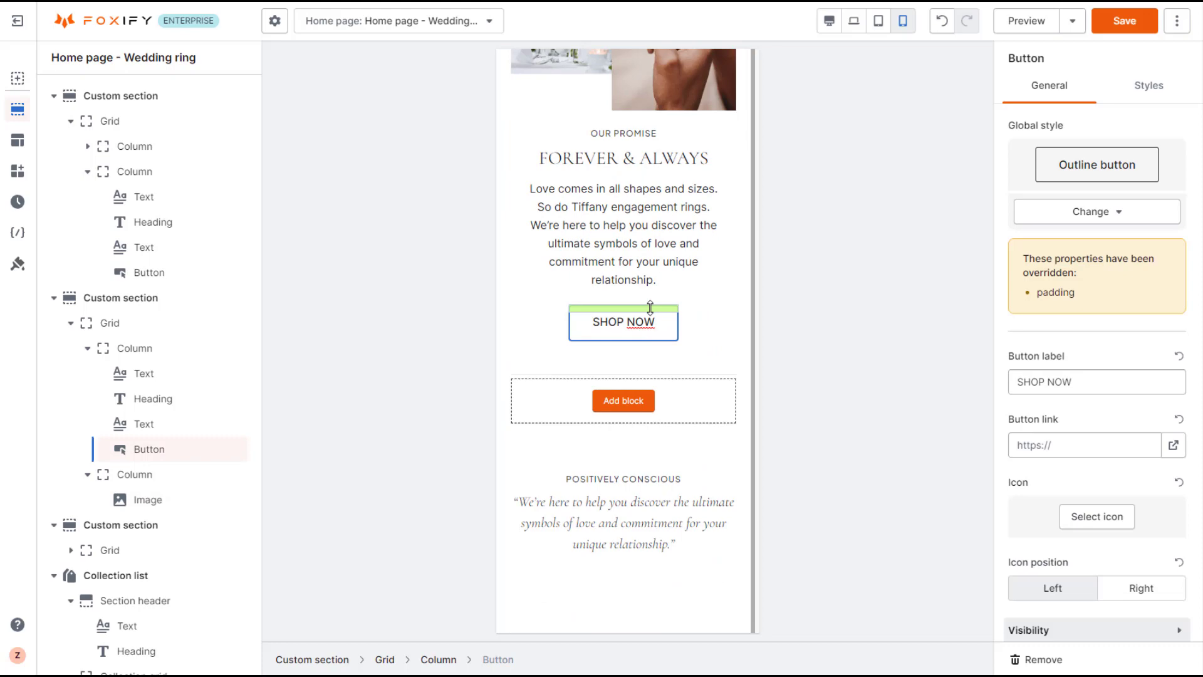
scroll(690, 349, "down", 12)
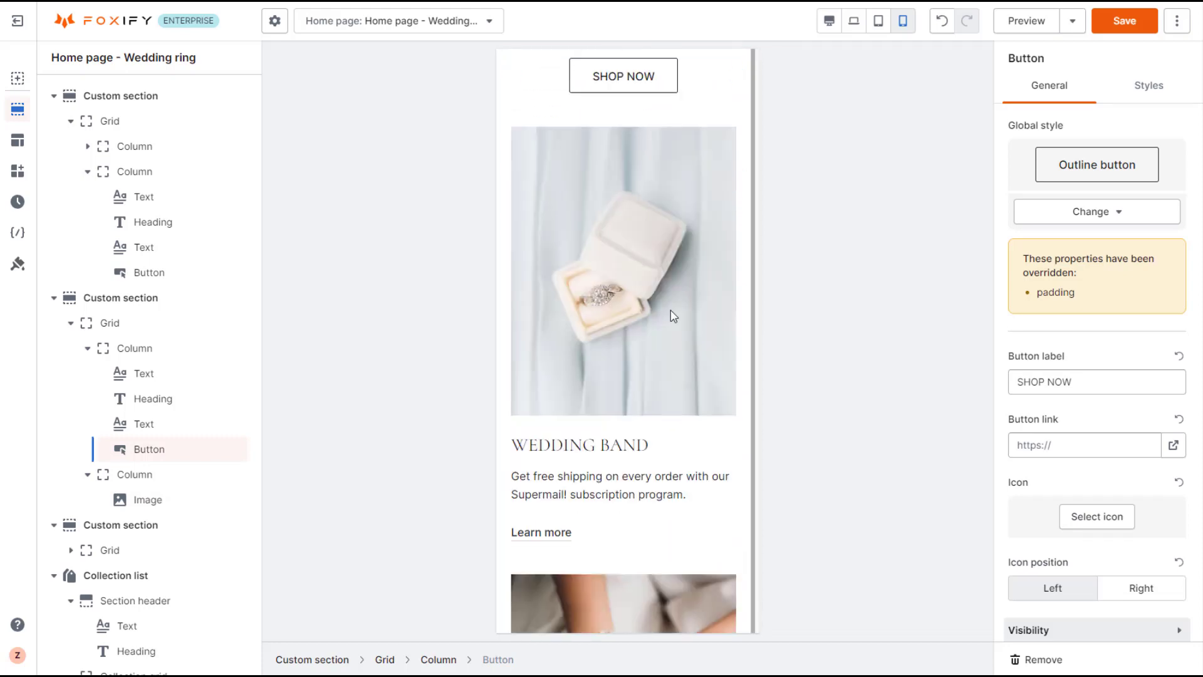
left_click(674, 316)
scroll(672, 258, "up", 1)
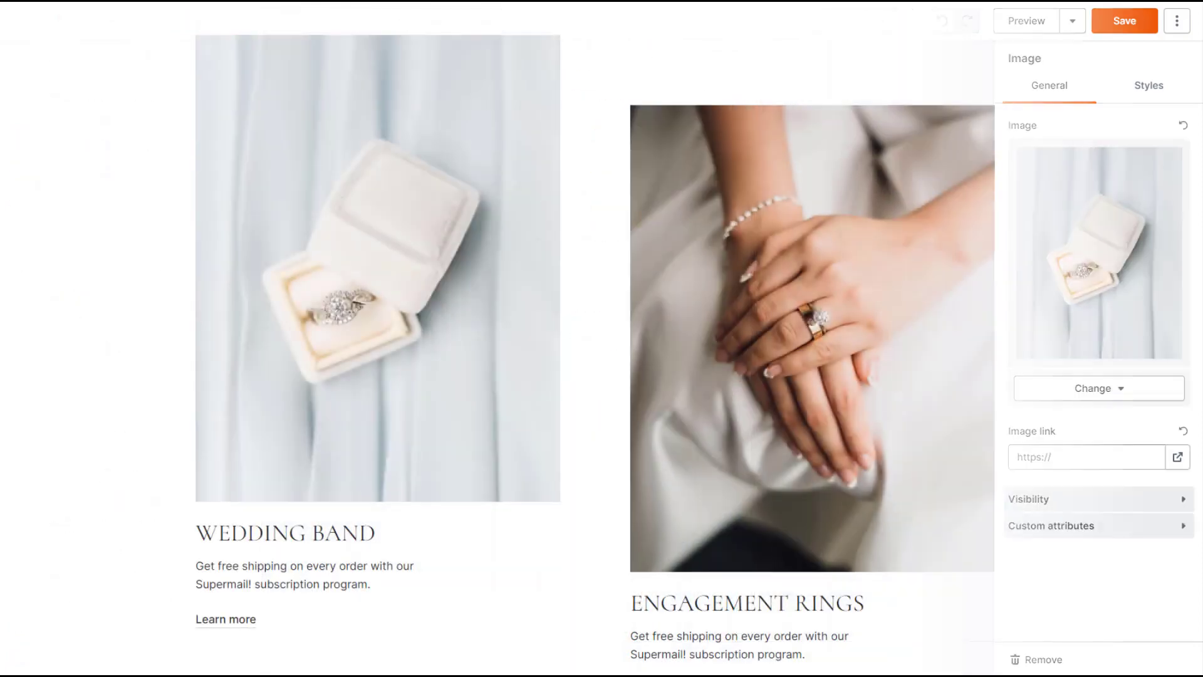